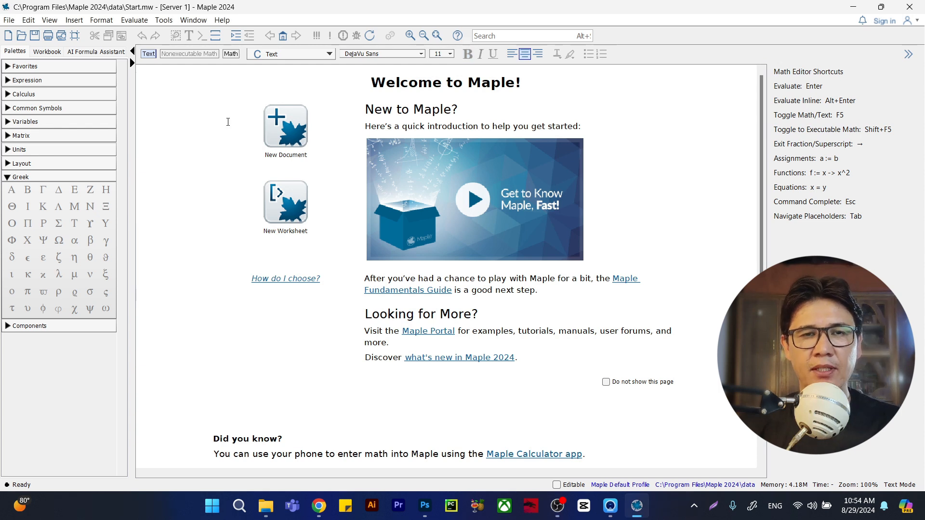
{"action": "left_click", "coordinate": [60, 21]}
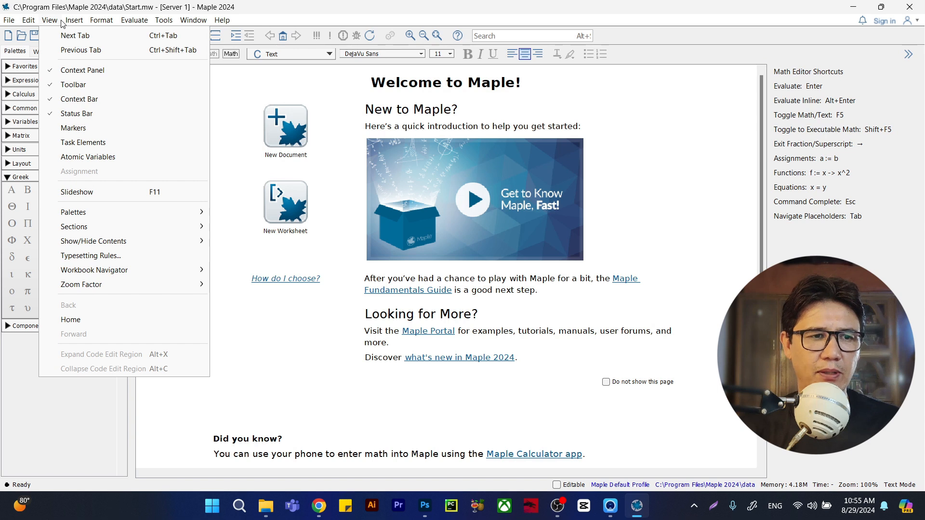
{"action": "left_click", "coordinate": [62, 21]}
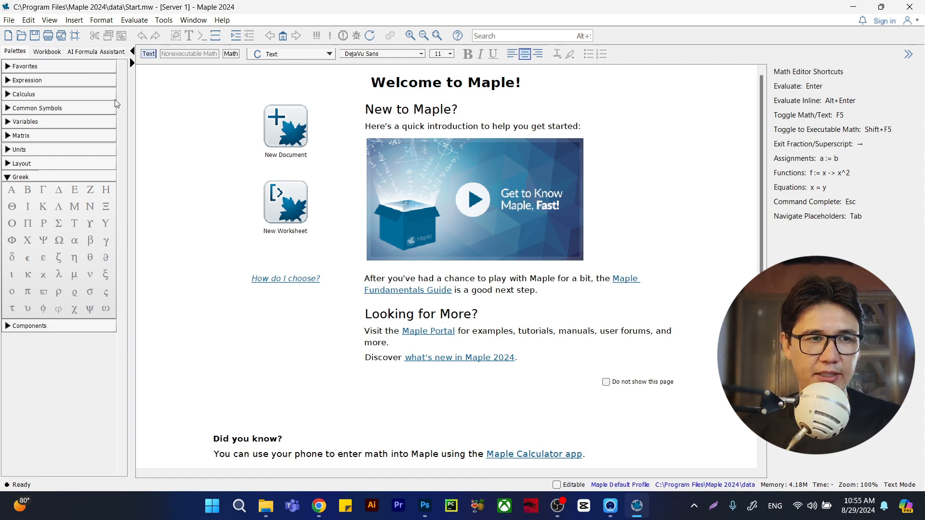
Step: Collapse the Greek palette and briefly expand the Expression palette to view its templates
{"action": "left_click", "coordinate": [9, 178]}
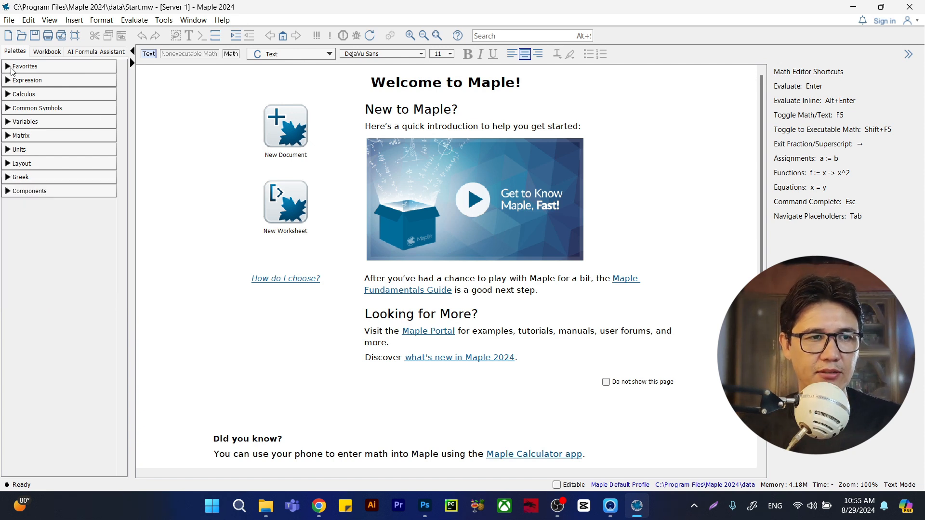
{"action": "left_click", "coordinate": [8, 81]}
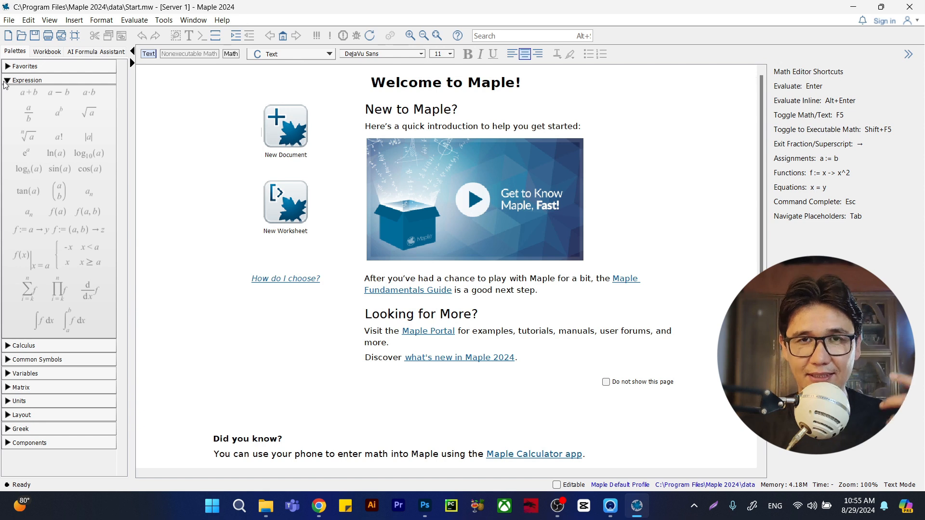
{"action": "left_click", "coordinate": [8, 81]}
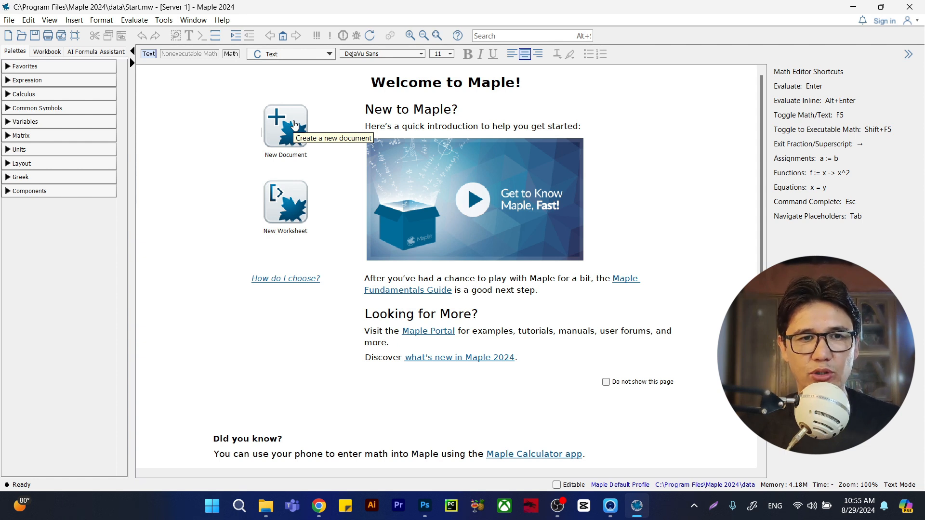
Step: Create a new document and evaluate 3+2 on its first line
{"action": "left_click", "coordinate": [301, 208]}
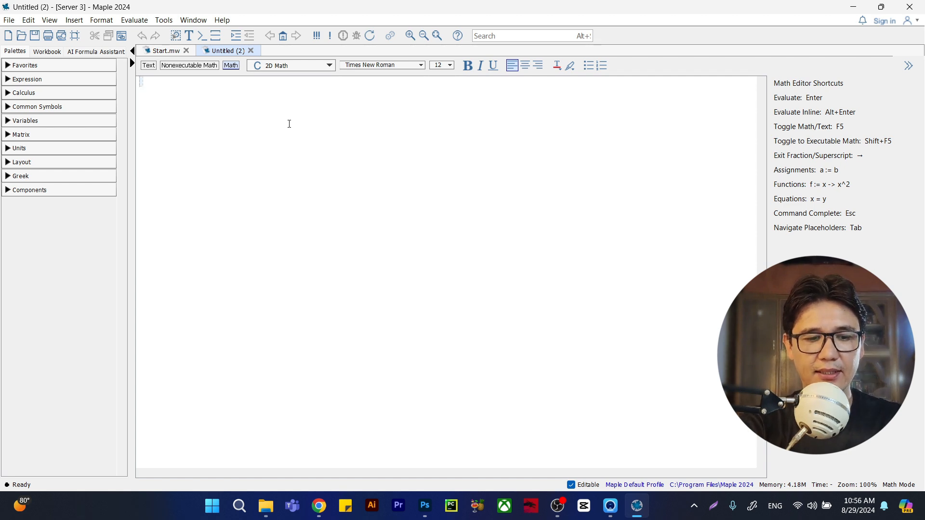
{"action": "type", "text": "3"}
{"action": "key", "text": "Return"}
{"action": "type", "text": "+2"}
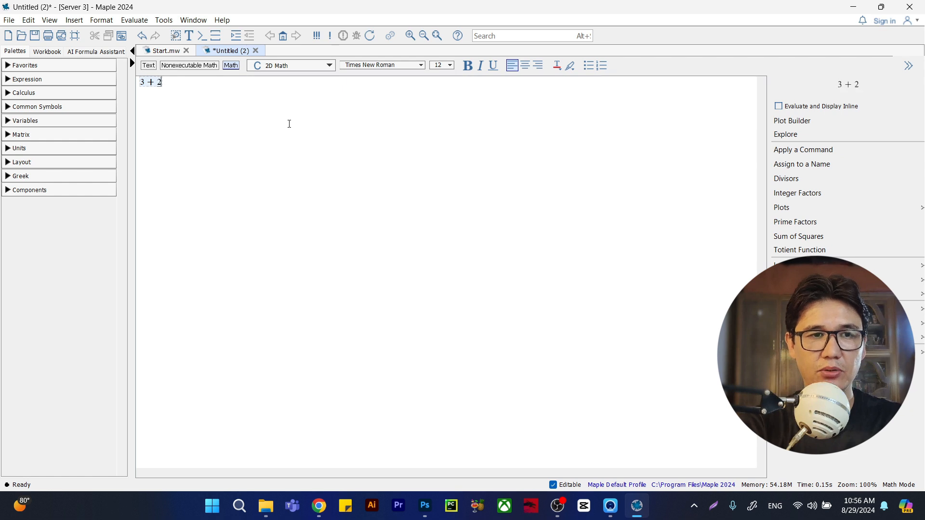
{"action": "key", "text": "Return"}
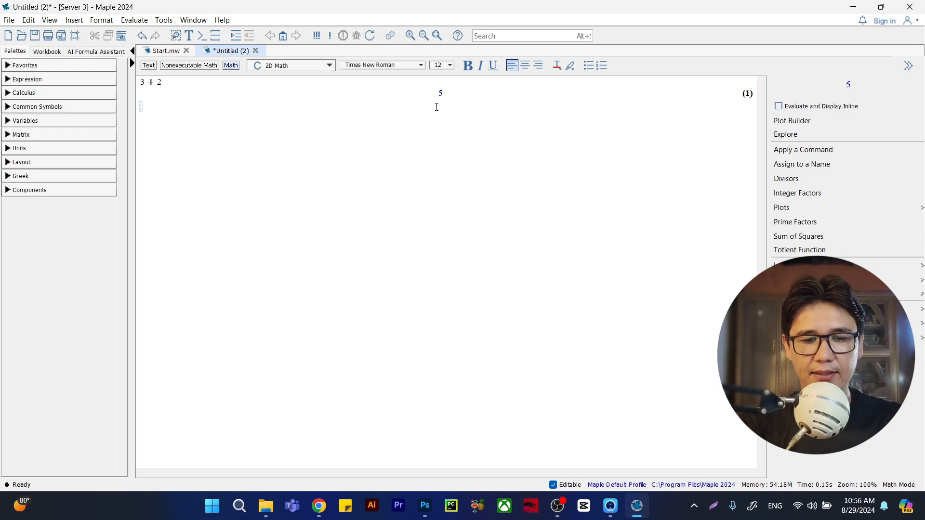
Step: Enter sin(90) on the line below the sum and evaluate it
{"action": "type", "text": "sind"}
{"action": "key", "text": "BackSpace"}
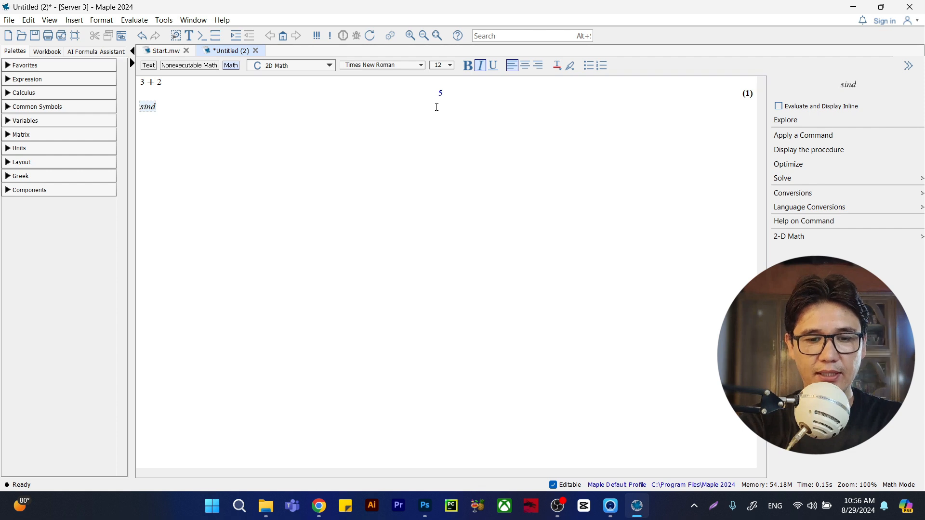
{"action": "type", "text": "("}
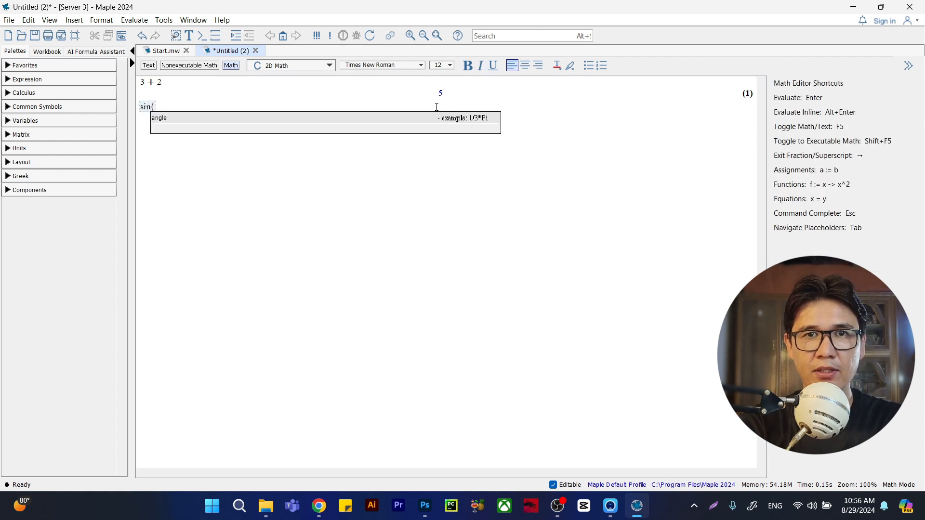
{"action": "type", "text": "90"}
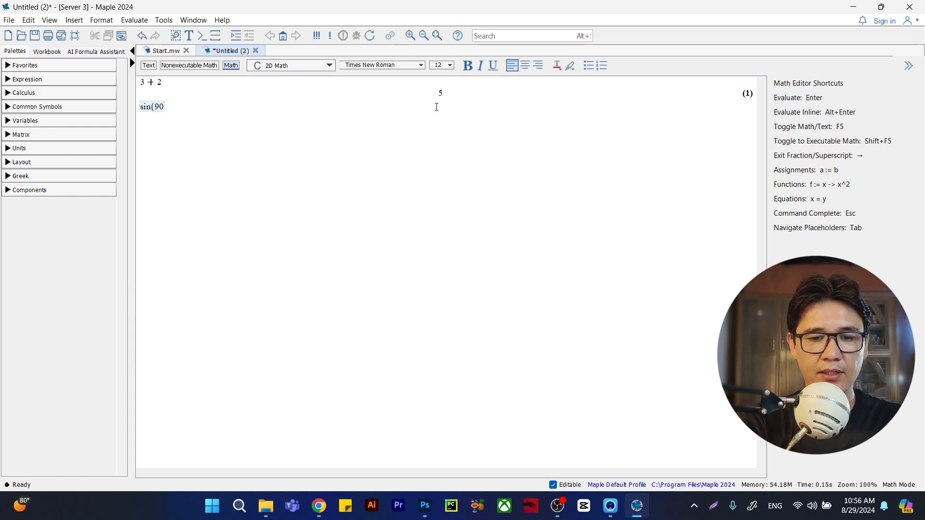
{"action": "type", "text": ")"}
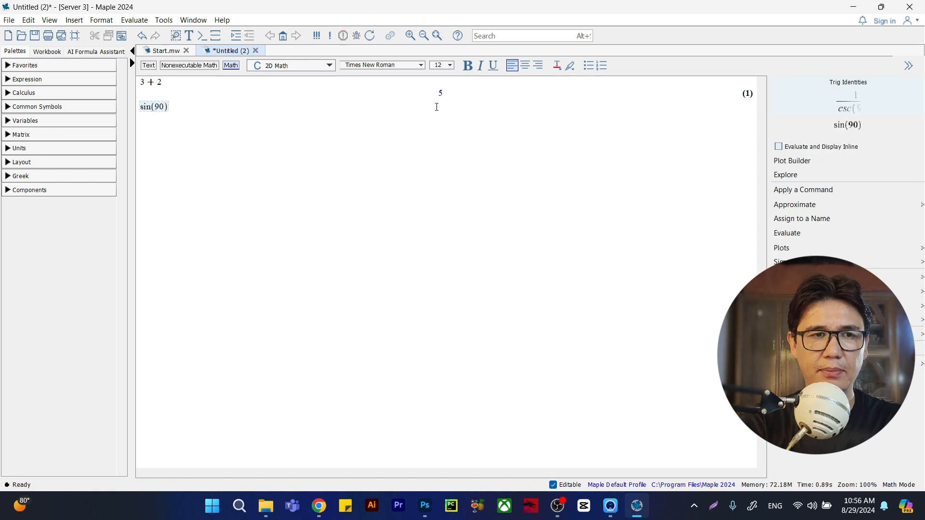
{"action": "key", "text": "Return"}
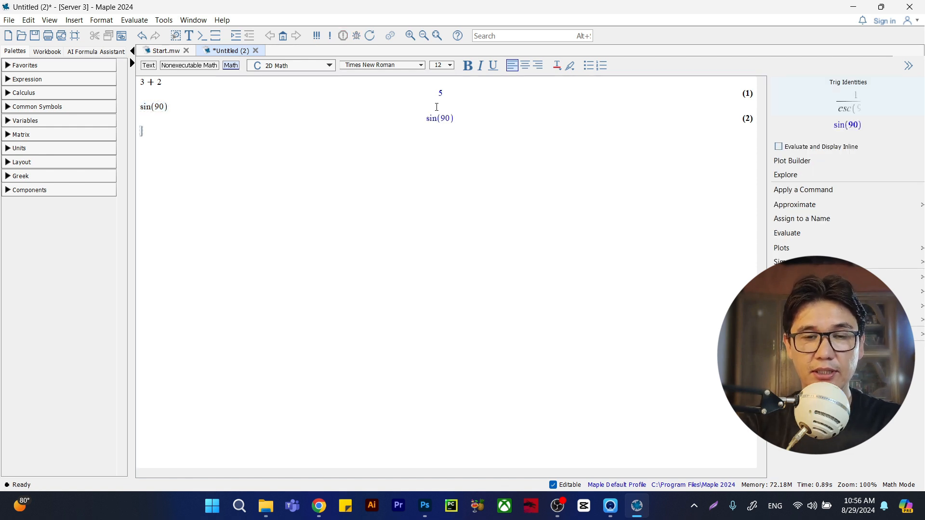
Step: Enter sin(Pi) on the next empty line, spelling the constant as Pi, and evaluate it
{"action": "type", "text": "sin"}
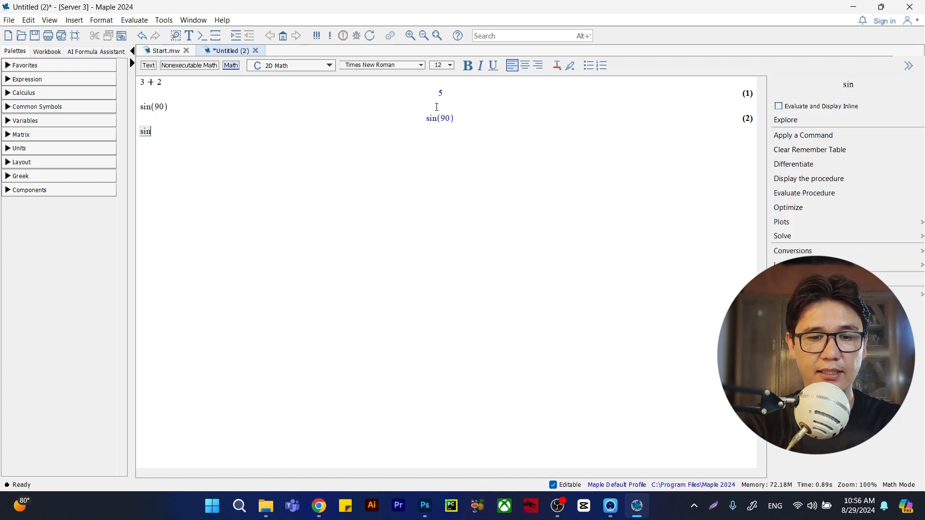
{"action": "type", "text": "(PI"}
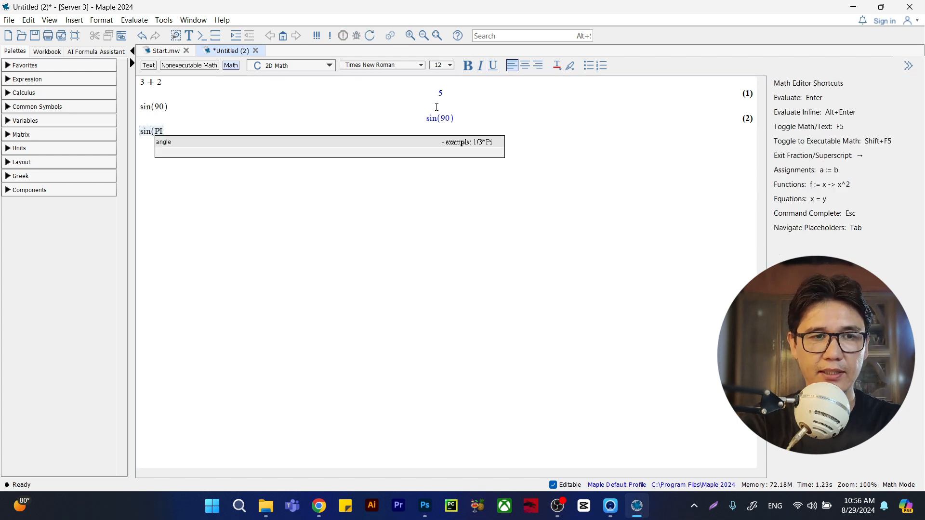
{"action": "key", "text": "BackSpace"}
{"action": "type", "text": "i"}
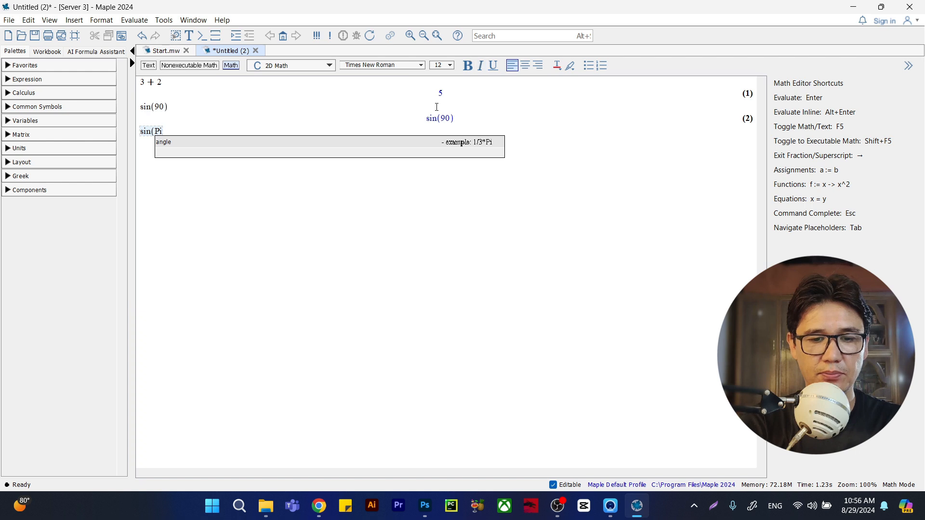
{"action": "type", "text": ")"}
{"action": "key", "text": "Return"}
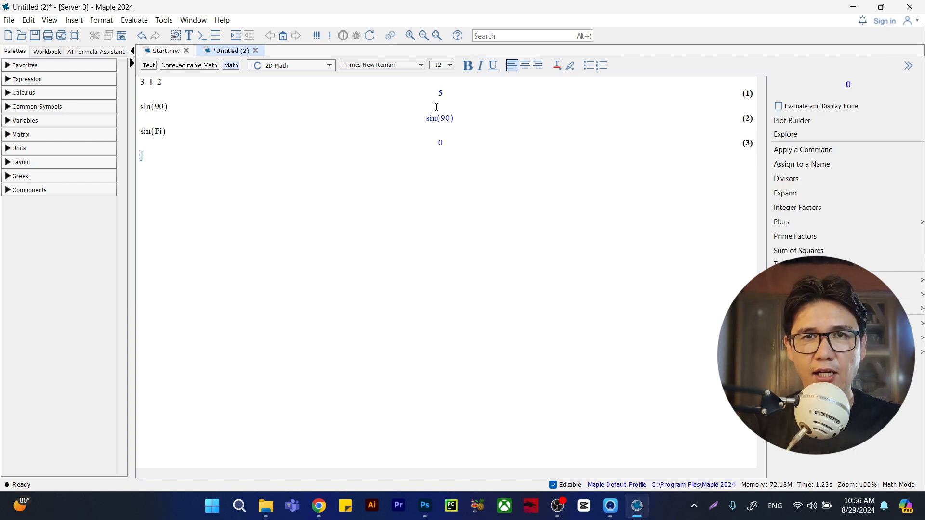
{"action": "left_click_drag", "start_coordinate": [160, 105], "coordinate": [164, 105]}
{"action": "double_click", "coordinate": [433, 118]}
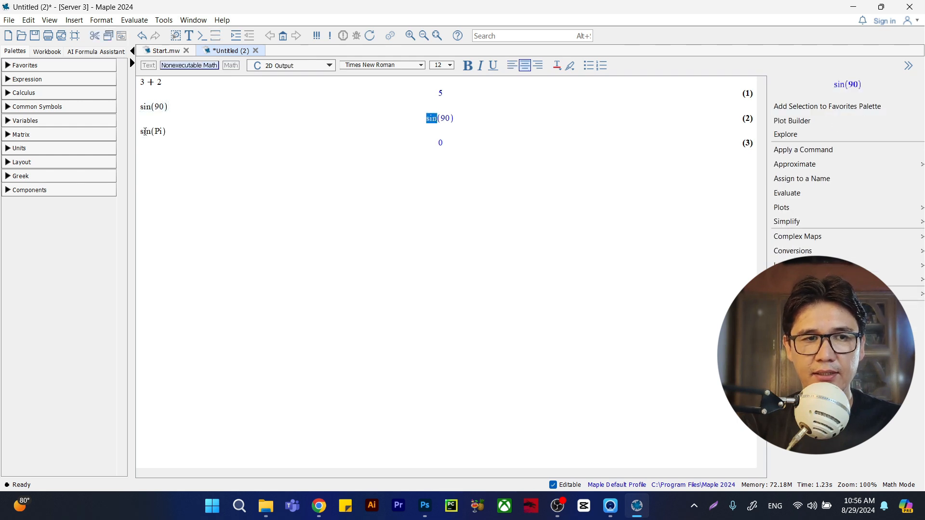
{"action": "left_click", "coordinate": [176, 133]}
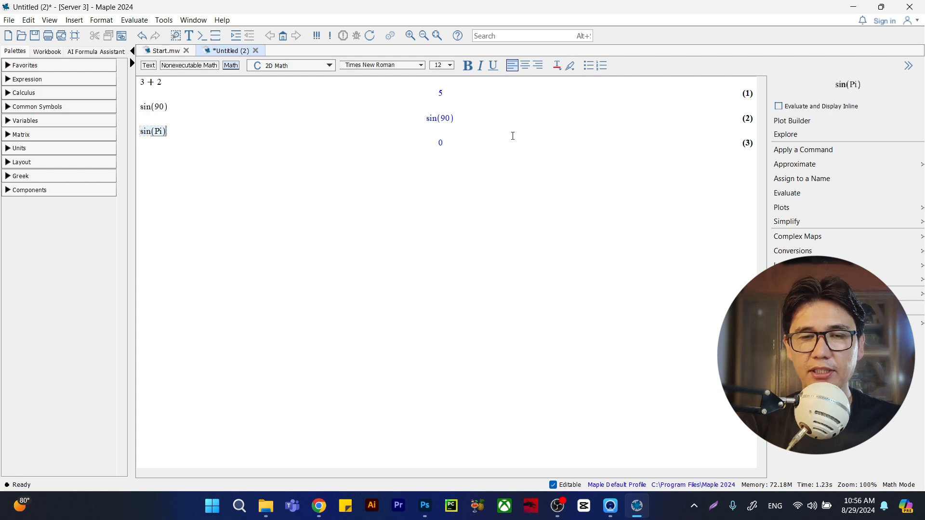
{"action": "key", "text": "Return"}
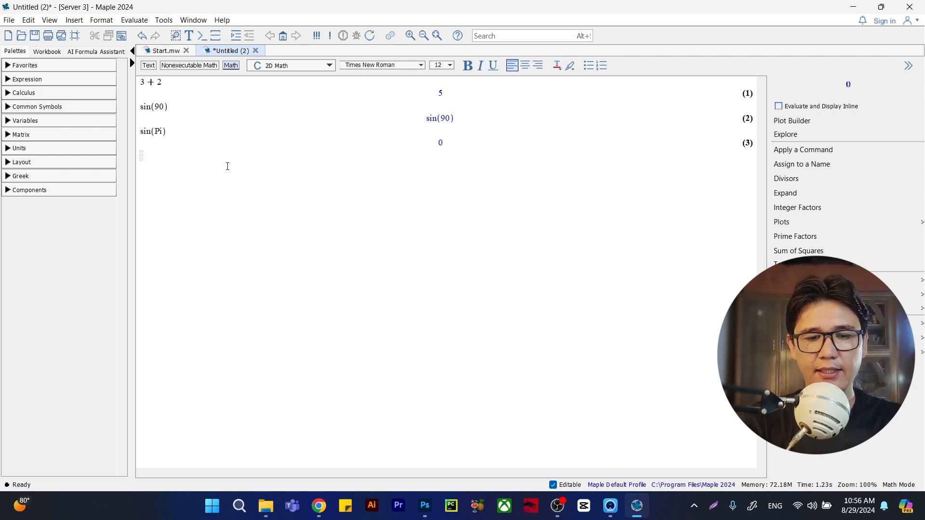
Step: Enter sin(π) on the next empty line using the Greek palette's π symbol, and evaluate it
{"action": "type", "text": "sin"}
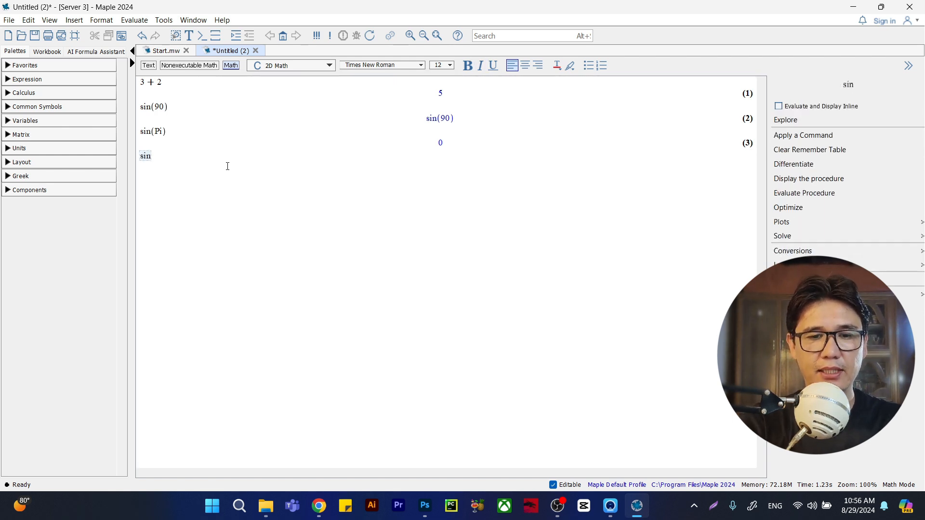
{"action": "type", "text": "("}
{"action": "left_click", "coordinate": [47, 176]}
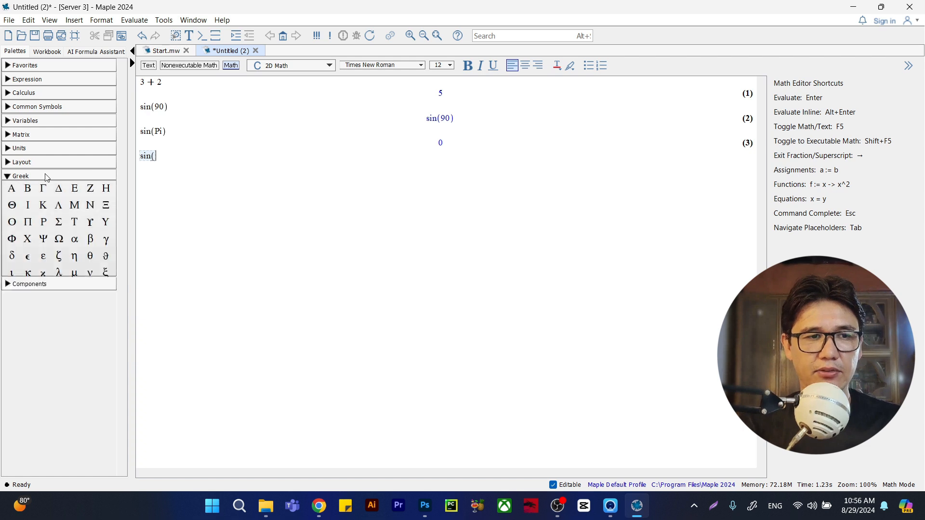
{"action": "left_click", "coordinate": [27, 291]}
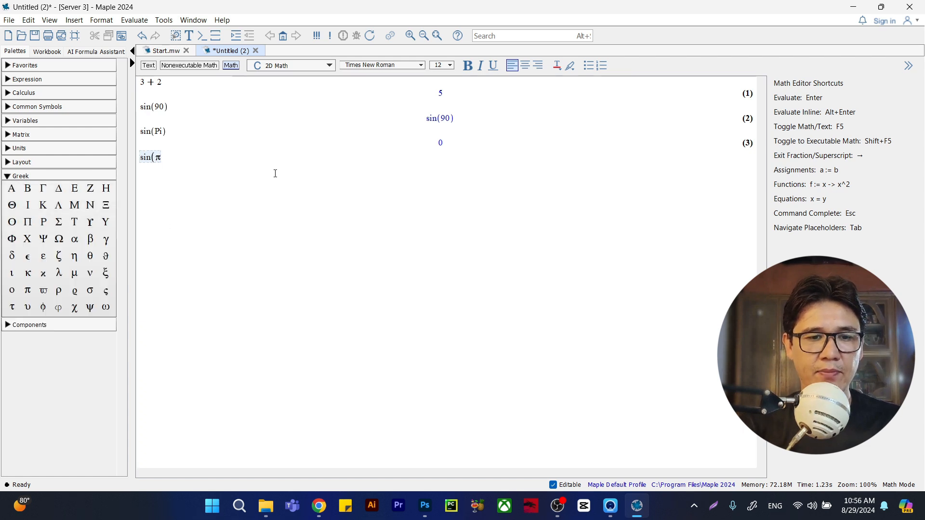
{"action": "type", "text": ")"}
{"action": "key", "text": "Return"}
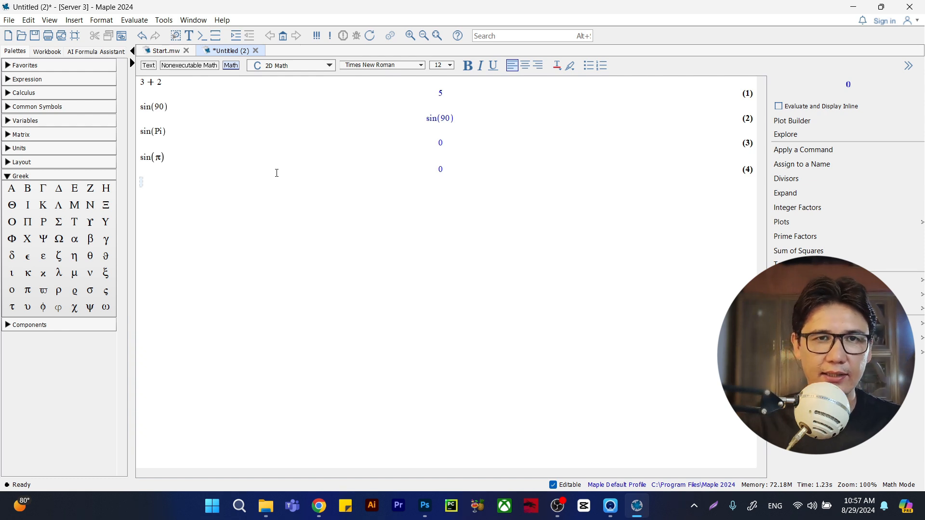
Step: Insert the limit template from the Calculus palette, replace f with cosx, and evaluate the limit as x approaches a
{"action": "left_click", "coordinate": [8, 93]}
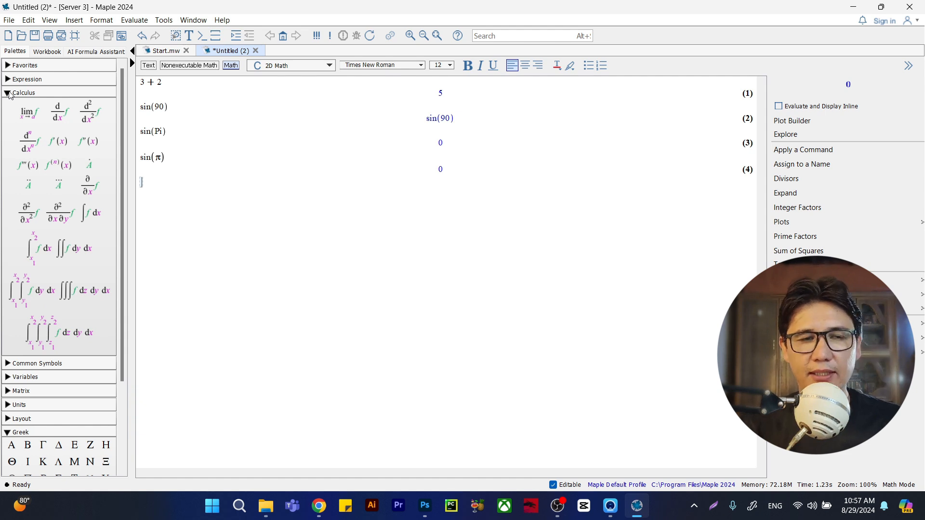
{"action": "left_click", "coordinate": [26, 113]}
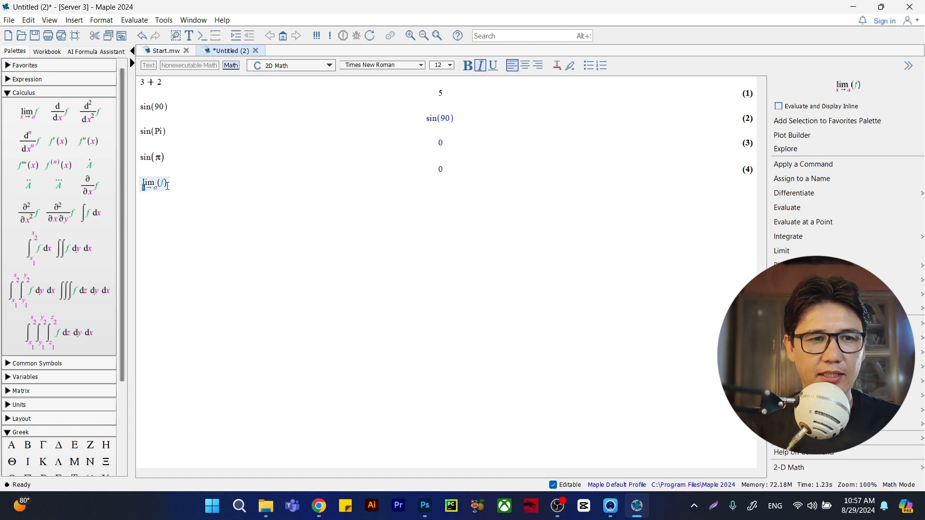
{"action": "left_click", "coordinate": [164, 184]}
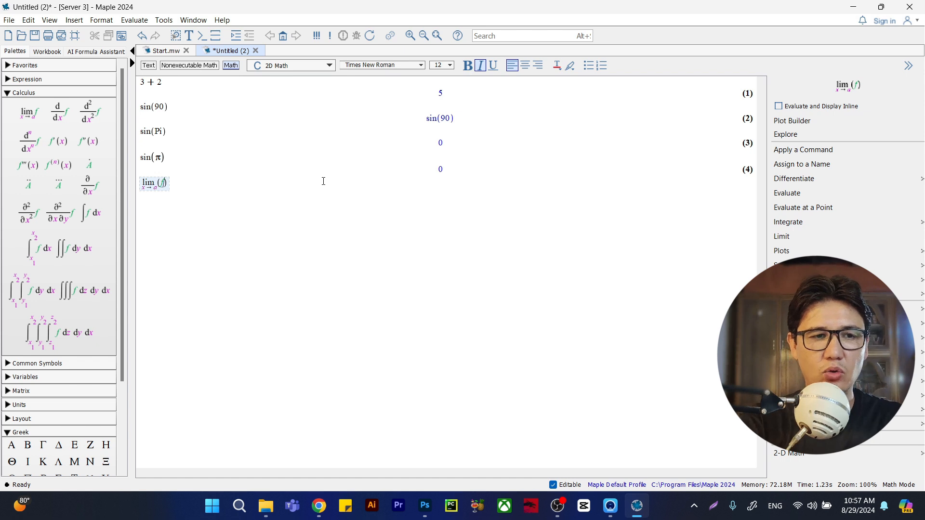
{"action": "key", "text": "BackSpace"}
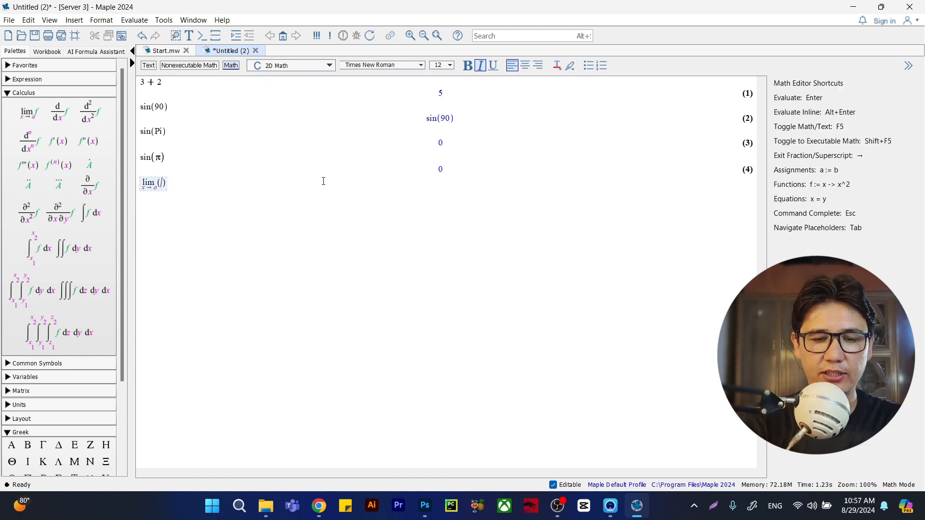
{"action": "type", "text": "cosx"}
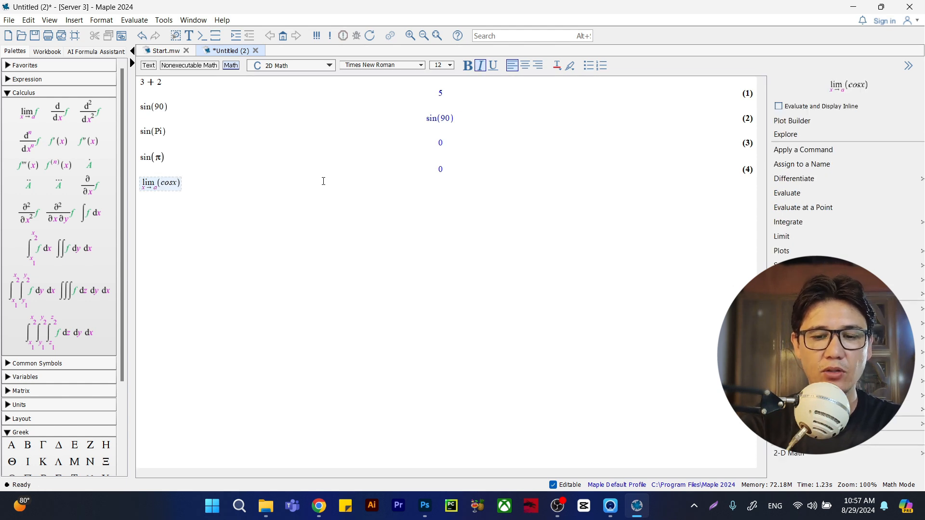
{"action": "key", "text": "Return"}
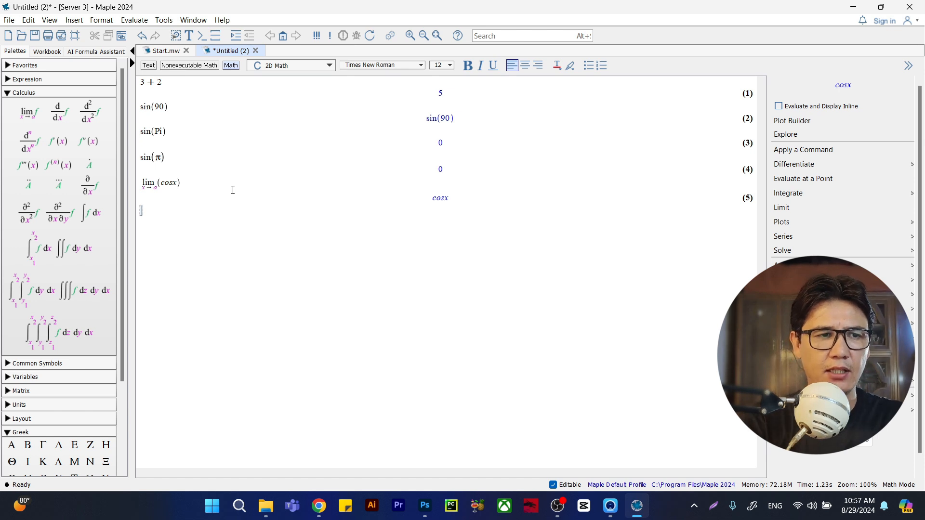
Step: Insert another limit template from the Calculus palette on the empty line and replace f with a^x − 1
{"action": "left_click", "coordinate": [29, 112]}
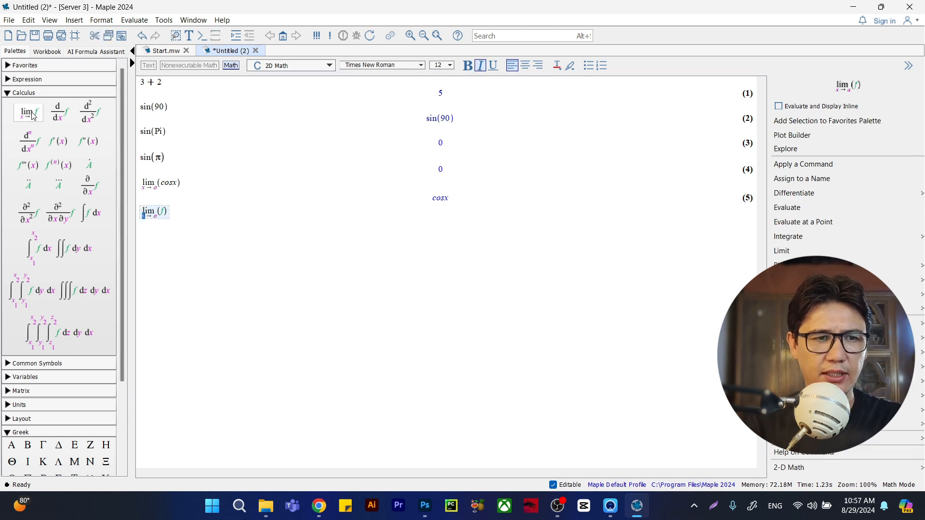
{"action": "left_click", "coordinate": [165, 212]}
{"action": "key", "text": "BackSpace"}
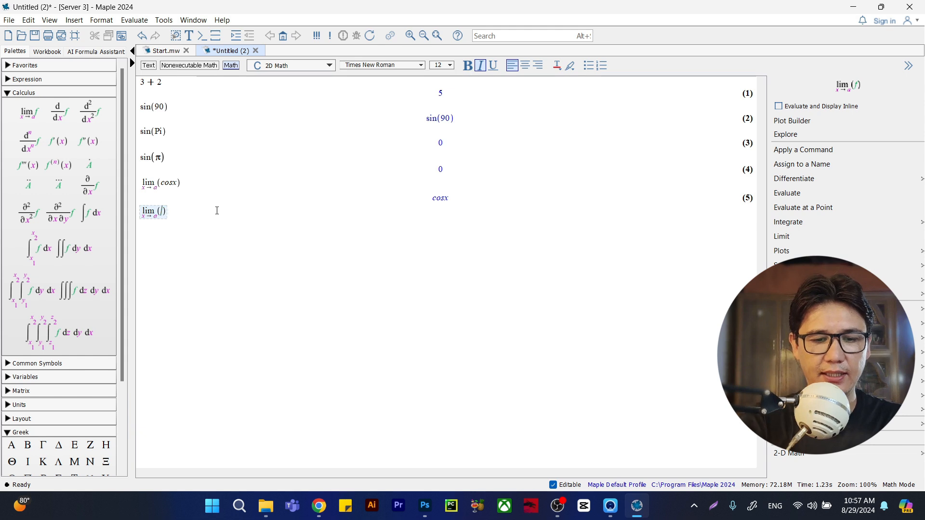
{"action": "type", "text": "a"}
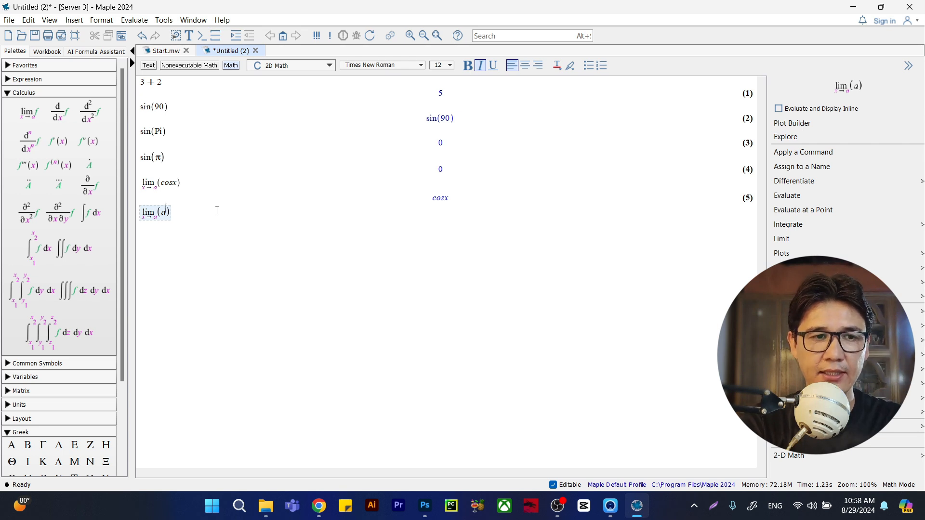
{"action": "type", "text": "^x"}
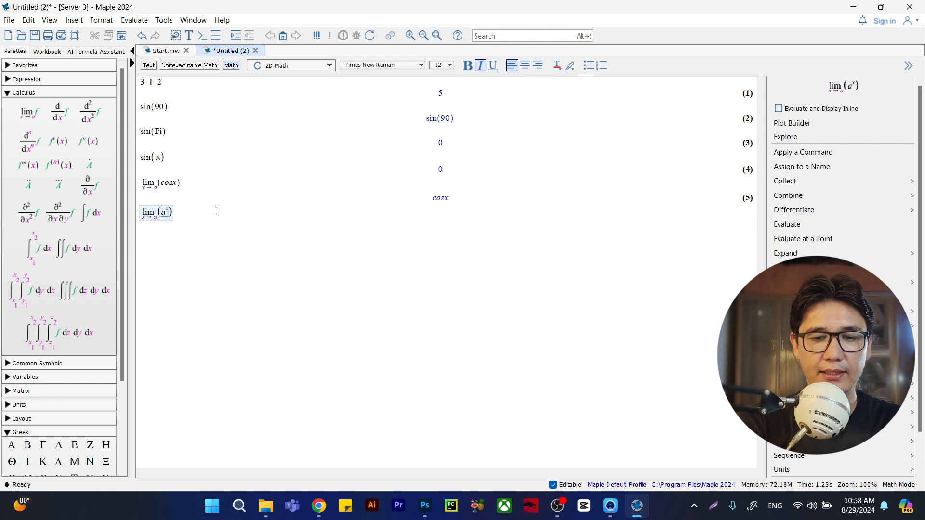
{"action": "key", "text": "Right"}
{"action": "type", "text": "-1"}
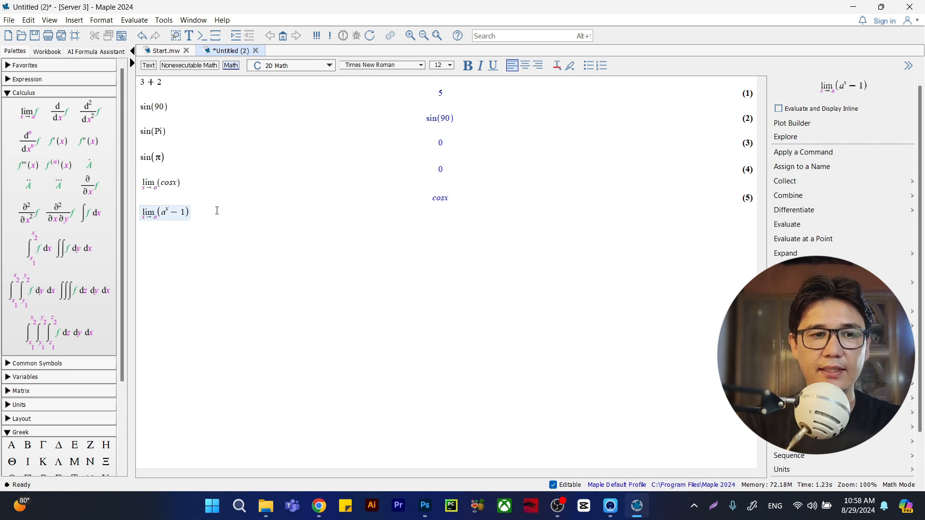
Step: Enclose a^x − 1 in parentheses and divide it by x inside the limit
{"action": "type", "text": ")"}
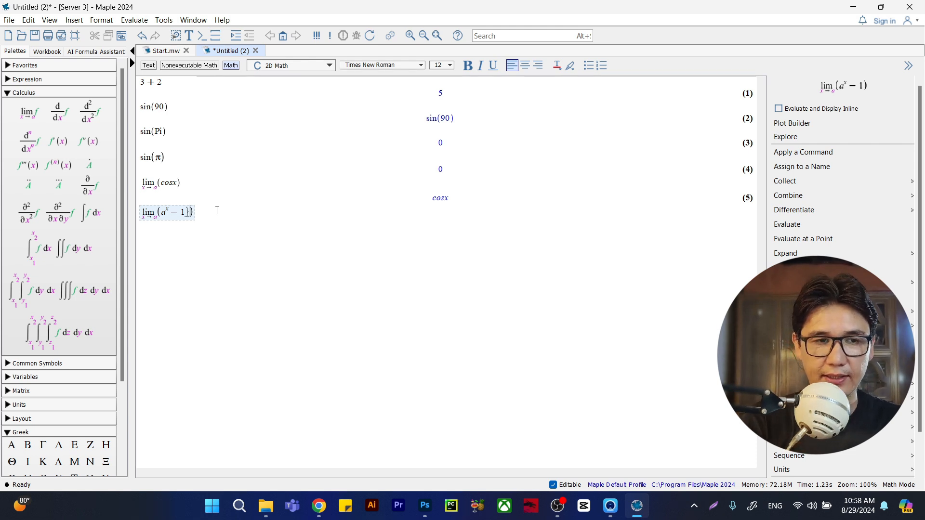
{"action": "key", "text": "BackSpace"}
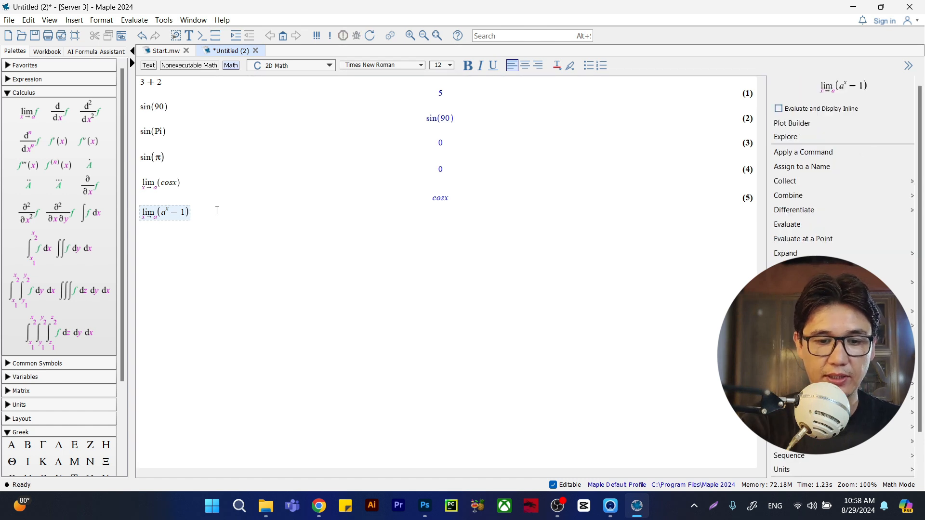
{"action": "type", "text": ")"}
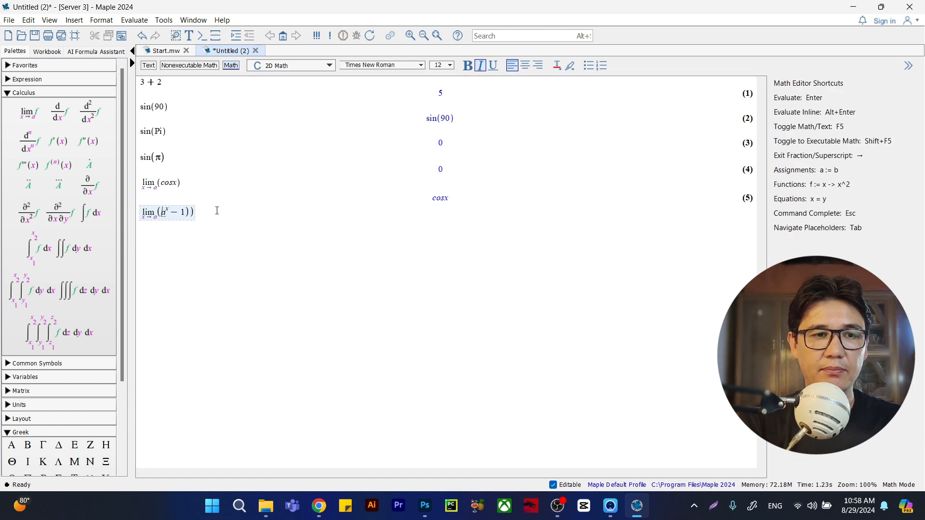
{"action": "type", "text": "("}
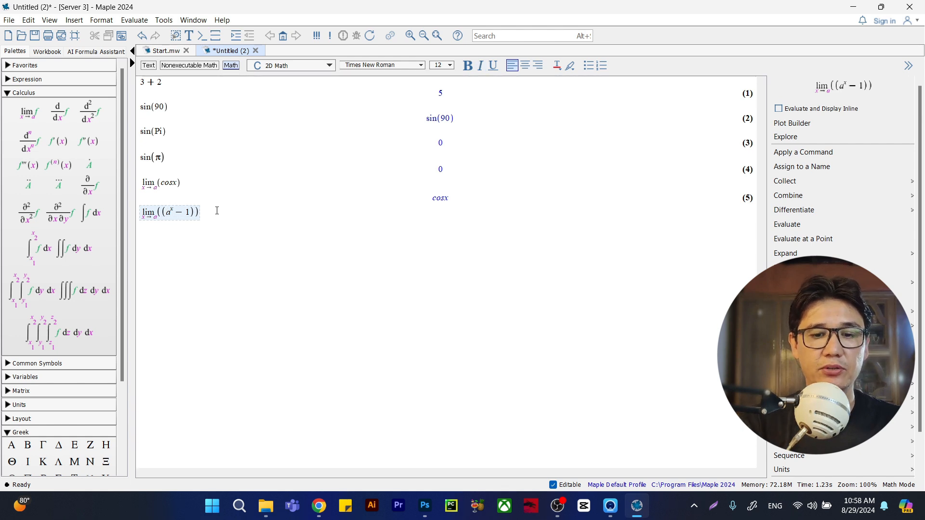
{"action": "type", "text": "/c"}
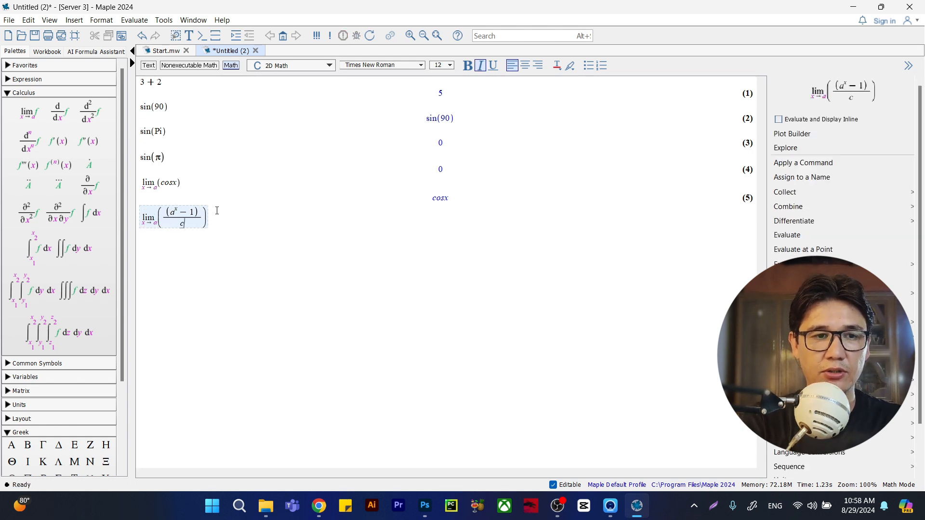
{"action": "key", "text": "BackSpace"}
{"action": "type", "text": "x"}
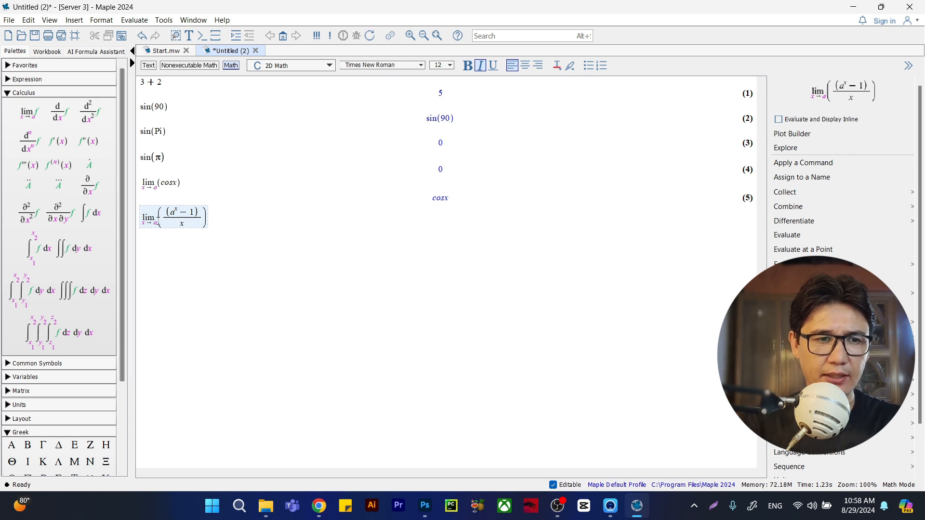
Step: Set the limit point of the (a^x − 1)/x limit to 0 and evaluate it
{"action": "key", "text": "BackSpace"}
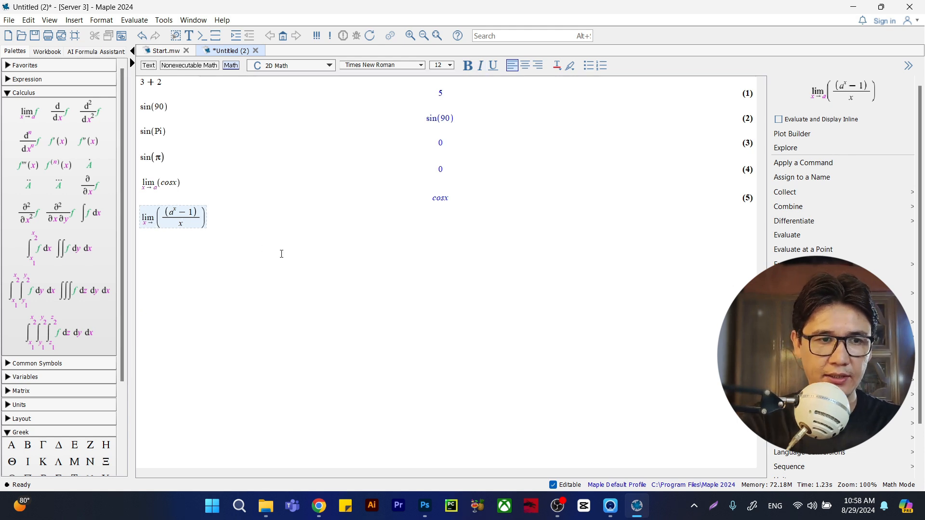
{"action": "type", "text": "0"}
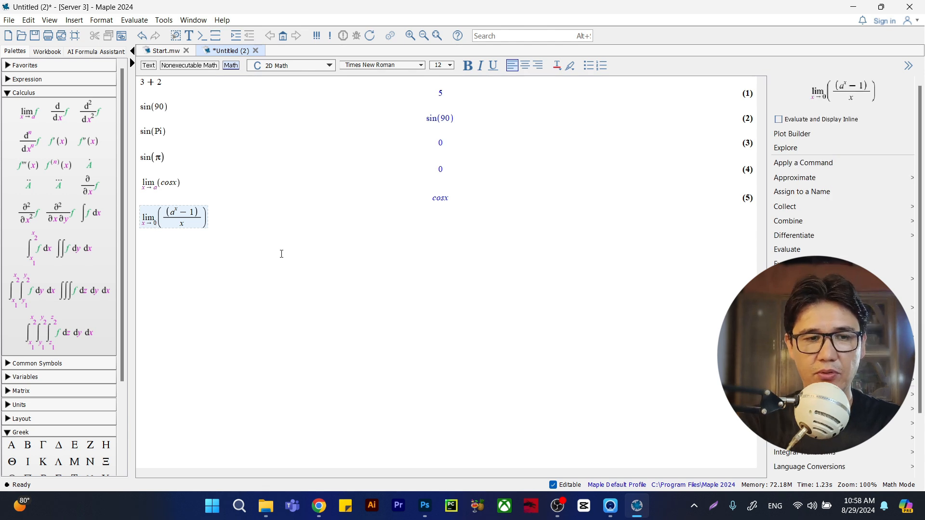
{"action": "key", "text": "Return"}
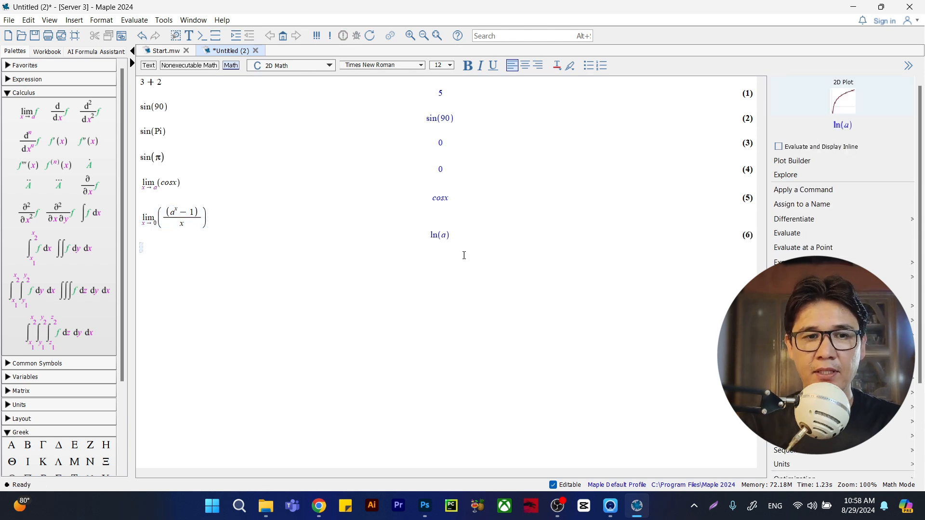
{"action": "left_click_drag", "start_coordinate": [430, 234], "coordinate": [467, 232]}
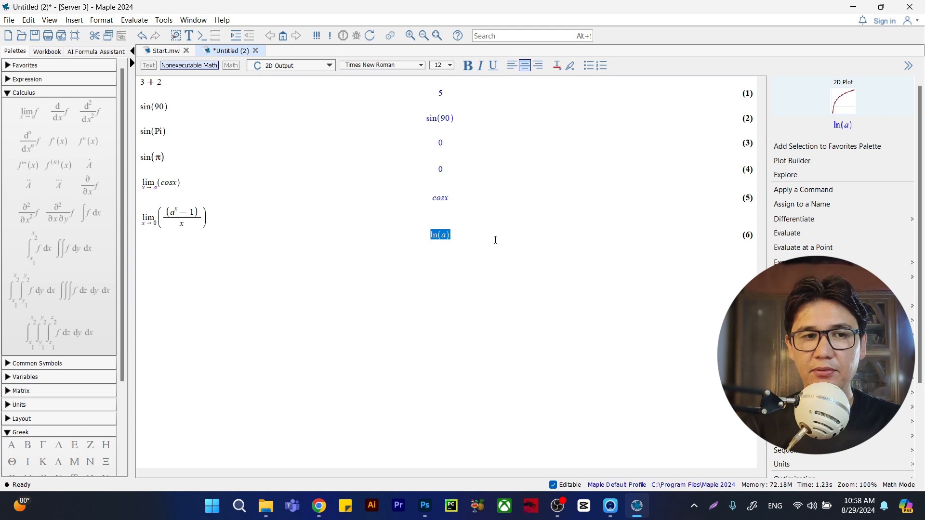
{"action": "left_click", "coordinate": [455, 236]}
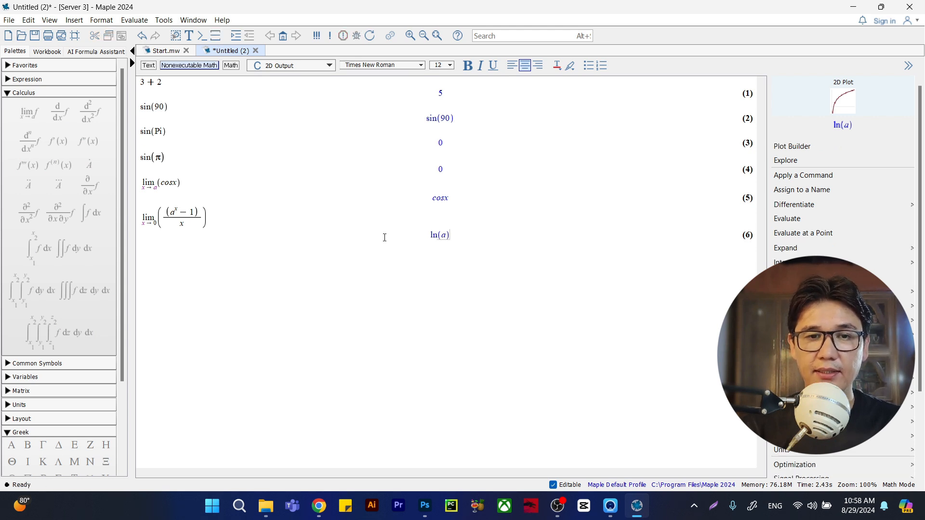
Step: Change the limit point of the cosx limit to 0 and re-evaluate it
{"action": "left_click", "coordinate": [152, 187]}
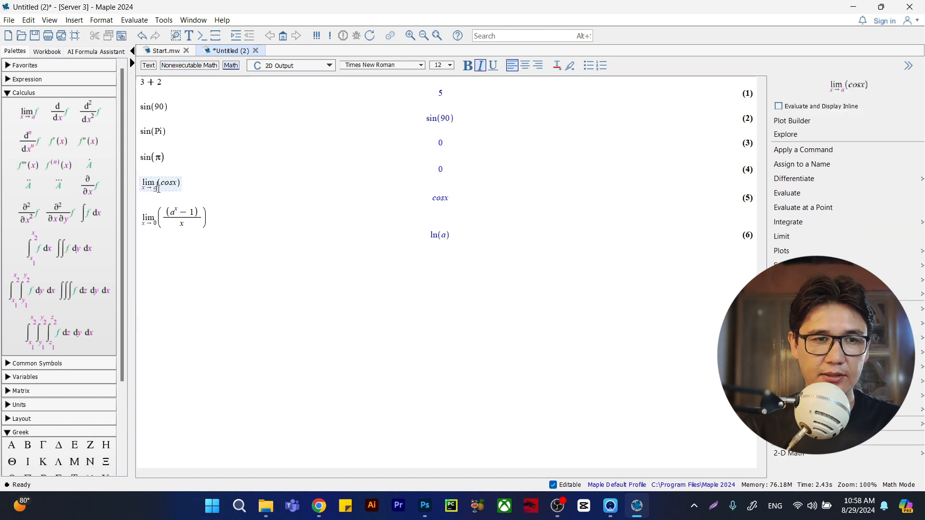
{"action": "type", "text": "0"}
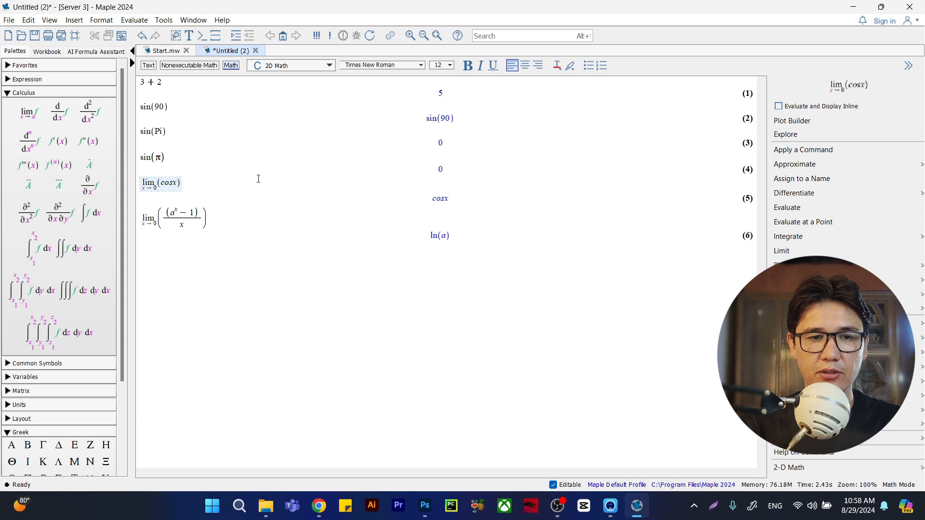
{"action": "key", "text": "Return"}
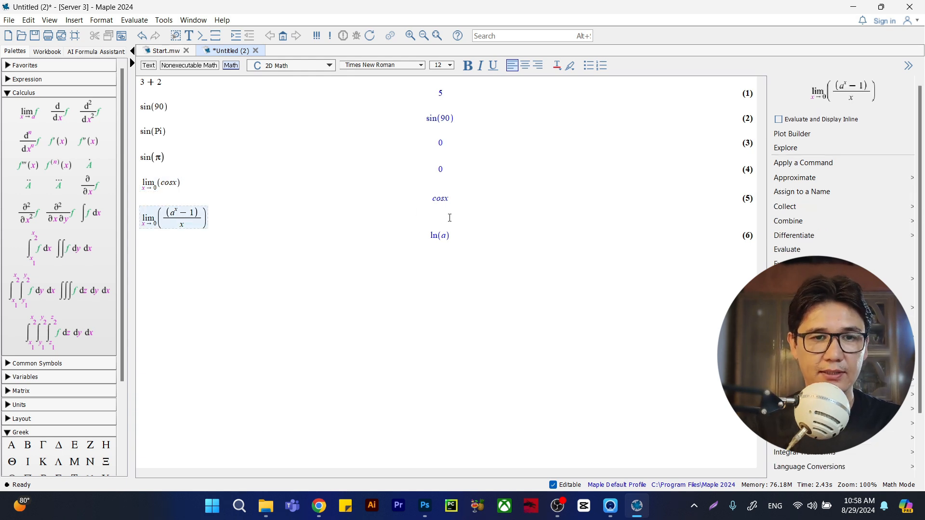
{"action": "left_click", "coordinate": [451, 198]}
{"action": "left_click", "coordinate": [160, 182]}
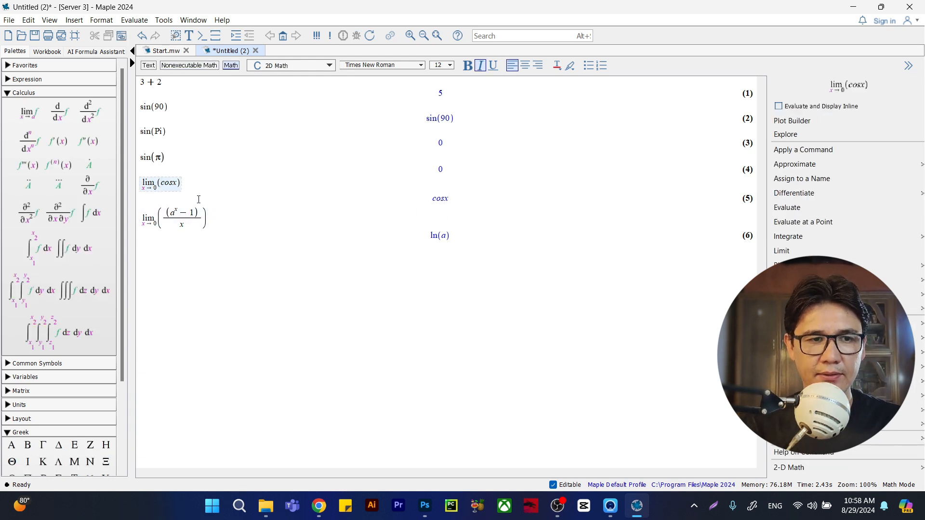
{"action": "left_click", "coordinate": [198, 200]}
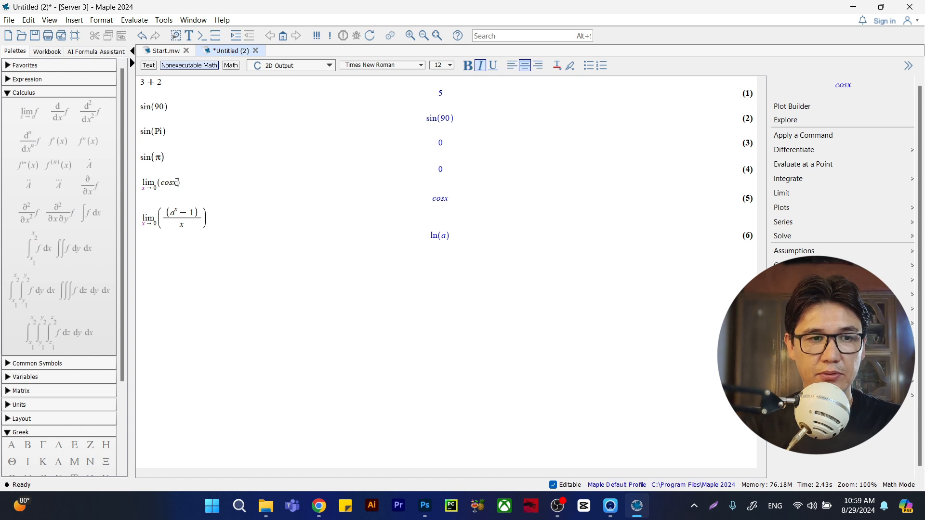
Step: Rewrite cosx as cos(x) with parentheses around its argument and re-evaluate the limit
{"action": "left_click", "coordinate": [175, 182]}
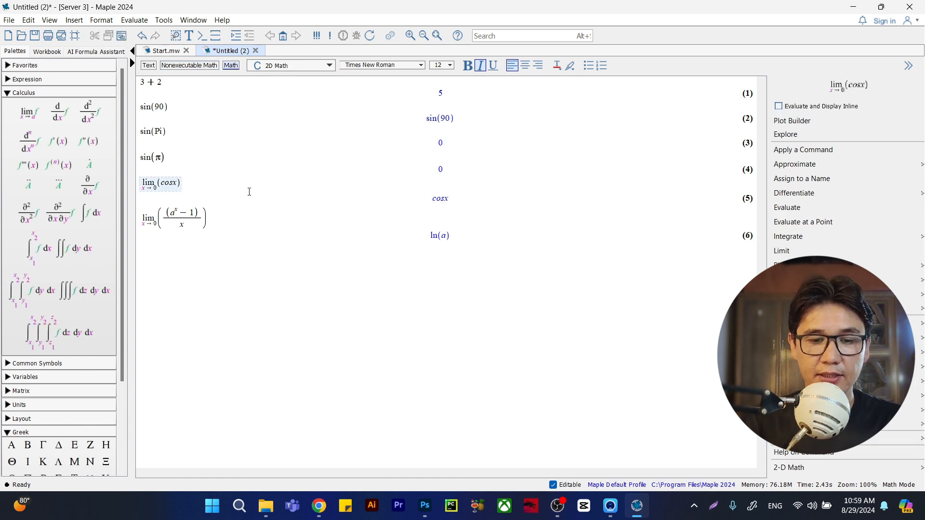
{"action": "type", "text": "("}
{"action": "key", "text": "Right"}
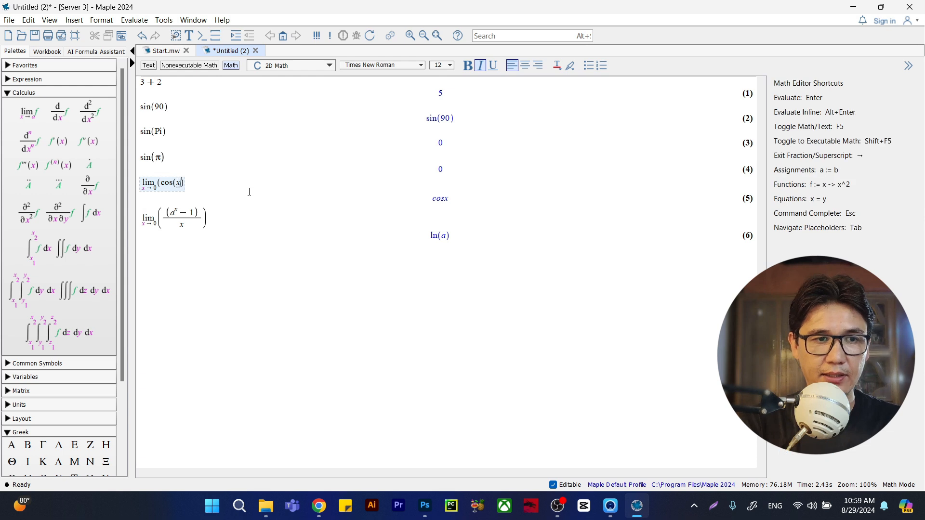
{"action": "type", "text": ")"}
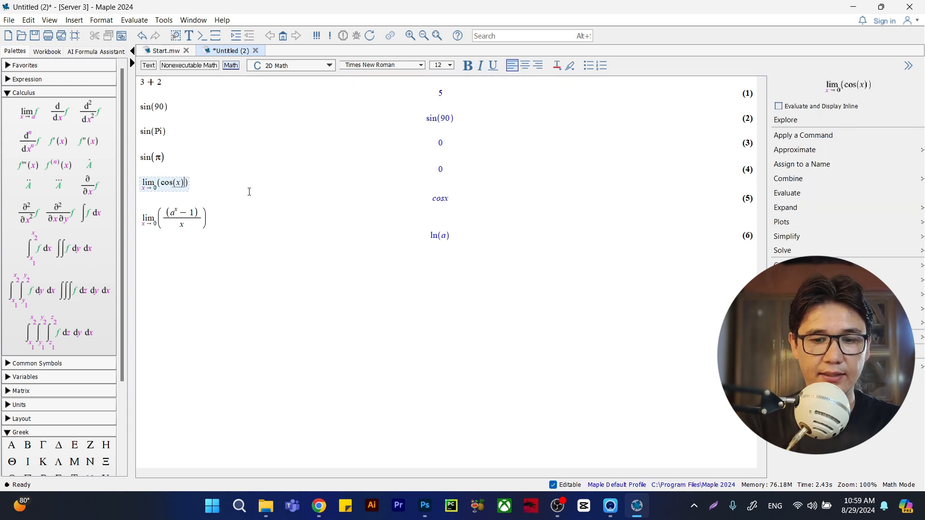
{"action": "key", "text": "Return"}
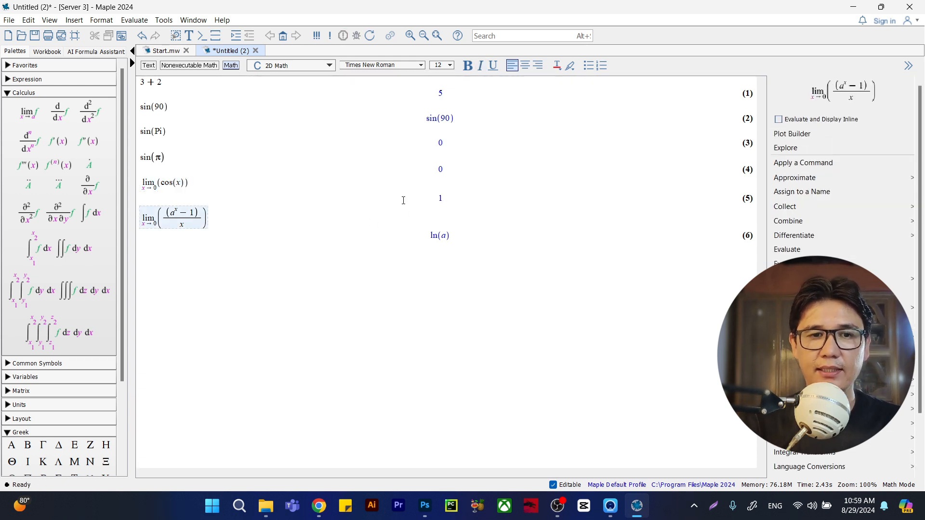
{"action": "double_click", "coordinate": [451, 196]}
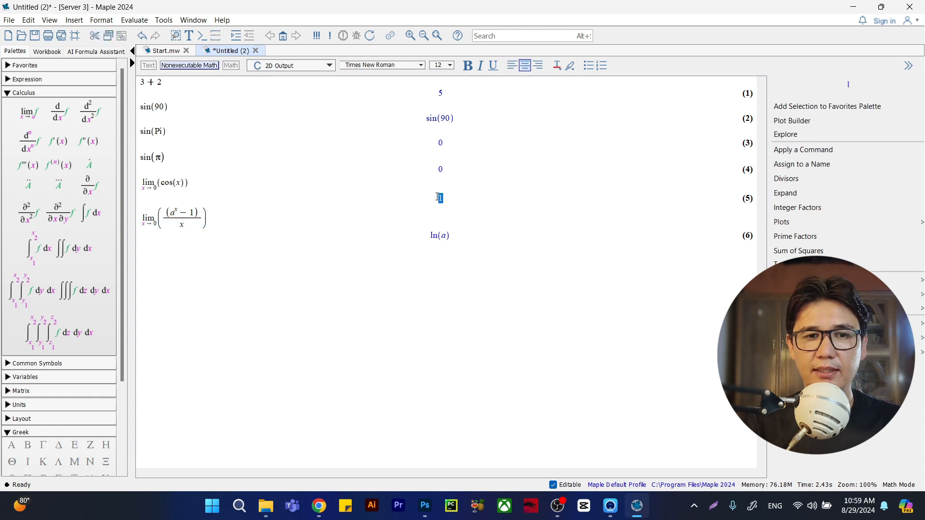
Step: Re-evaluate the cos(x) limit and the (a^x − 1)/x limit in sequence, ending on the empty line below
{"action": "left_click", "coordinate": [181, 182]}
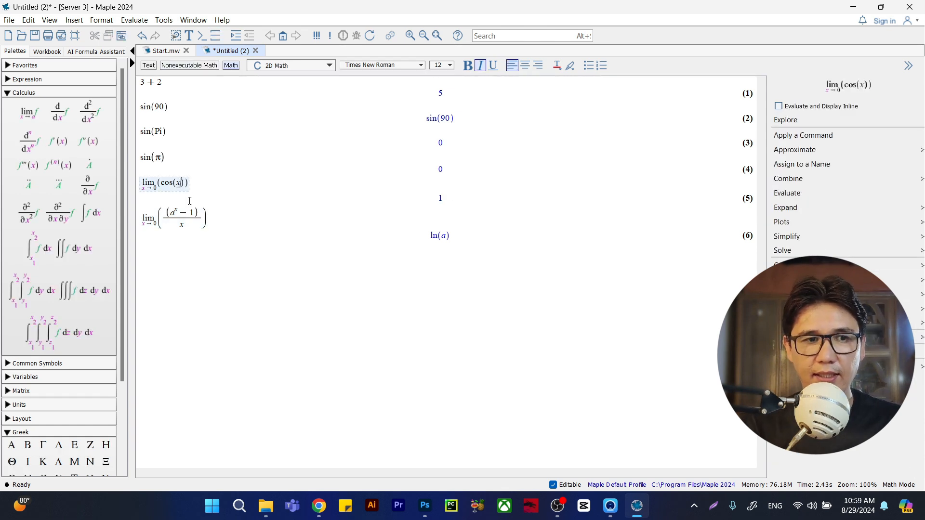
{"action": "key", "text": "Return"}
{"action": "key", "text": "Return"}
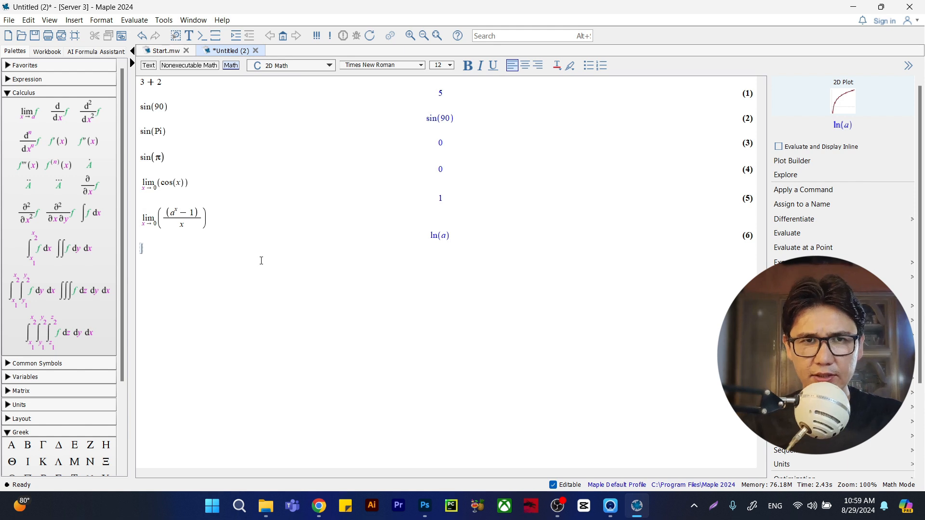
{"action": "left_click_drag", "start_coordinate": [210, 219], "coordinate": [138, 219]}
{"action": "left_click", "coordinate": [230, 250]}
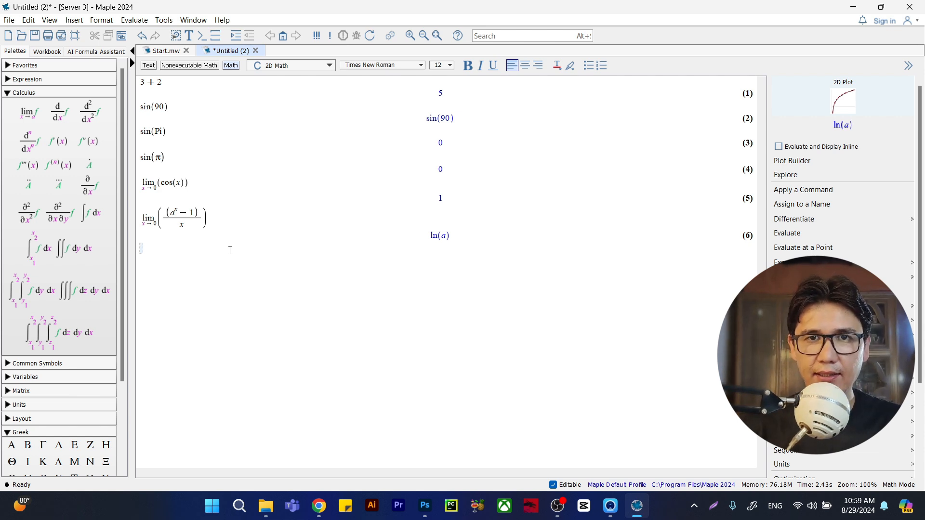
{"action": "double_click", "coordinate": [224, 216]}
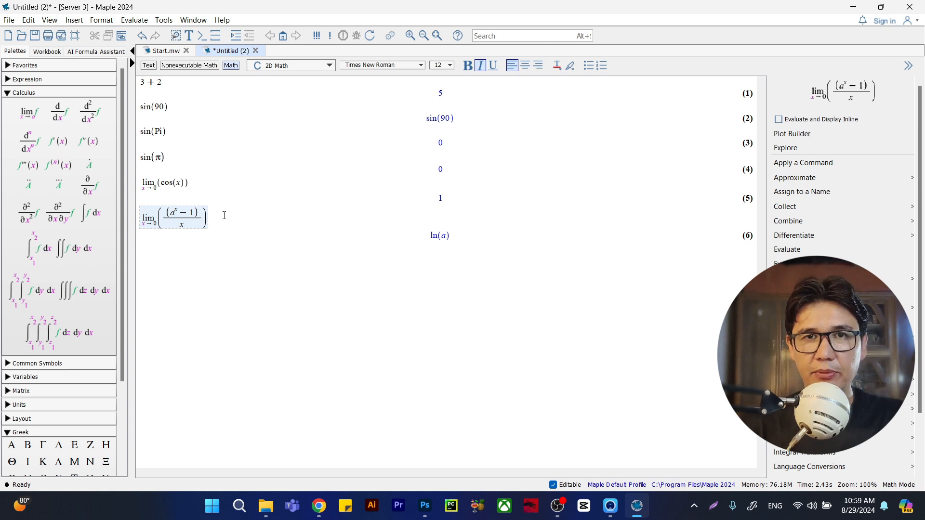
Step: Enter x raised to the power lna + 1 on the empty line below the (a^x − 1)/x limit
{"action": "left_click", "coordinate": [228, 241]}
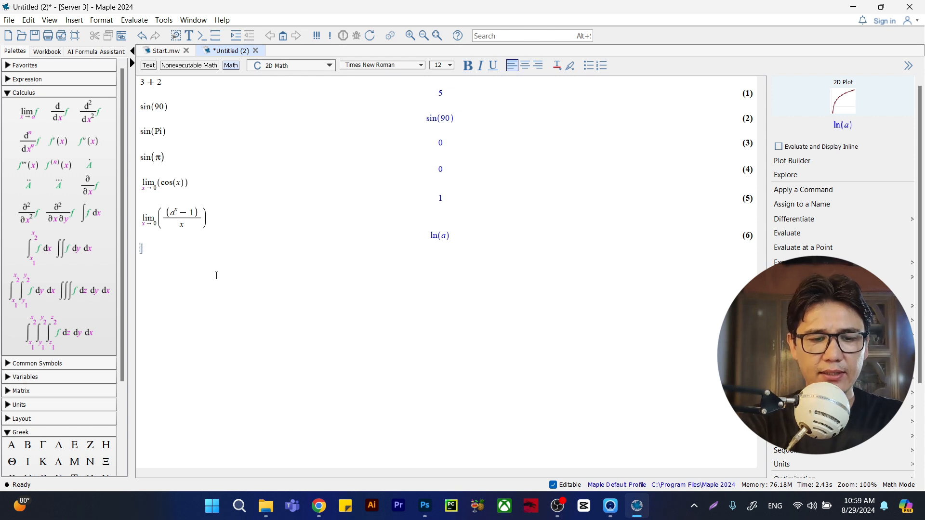
{"action": "type", "text": "x"}
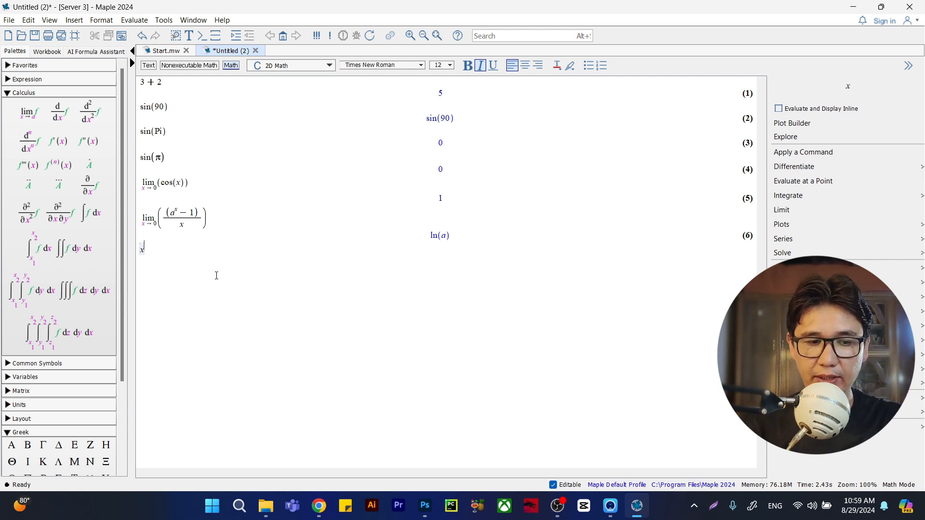
{"action": "type", "text": "^2"}
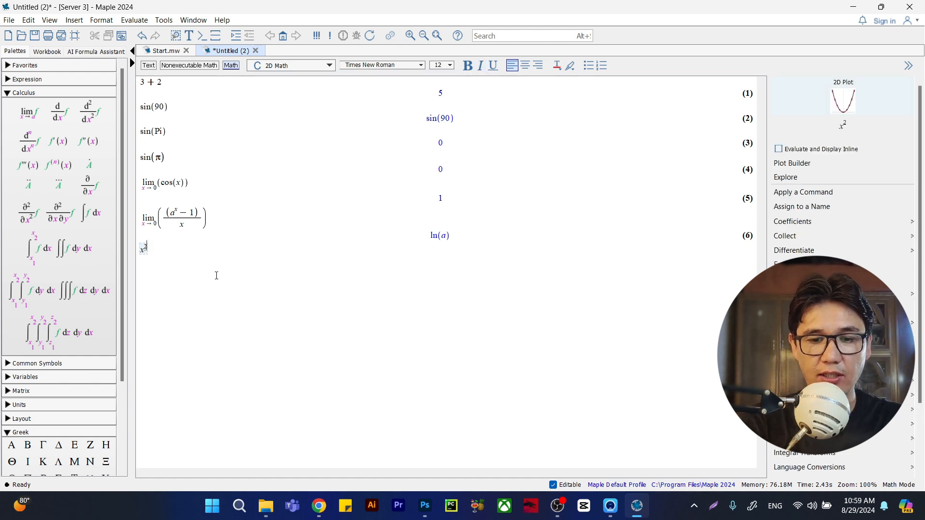
{"action": "key", "text": "BackSpace"}
{"action": "key", "text": "BackSpace"}
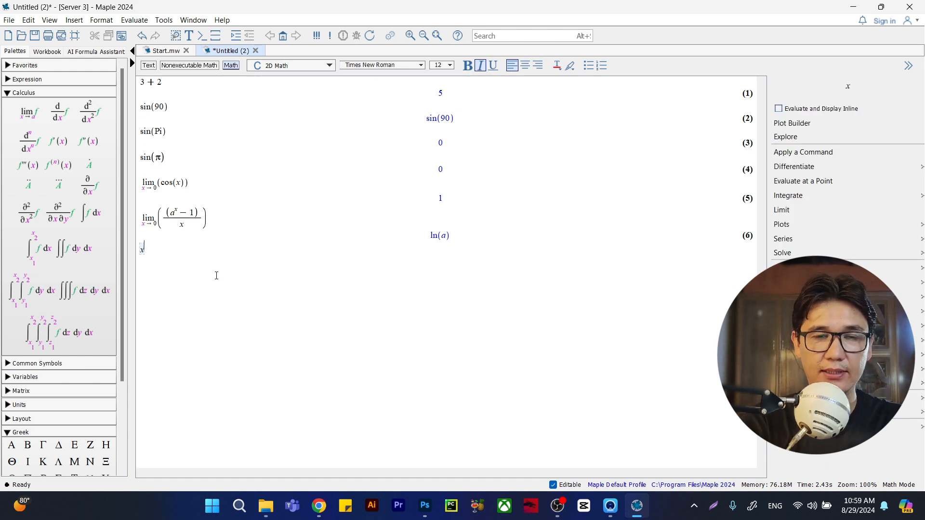
{"action": "type", "text": "^ya"}
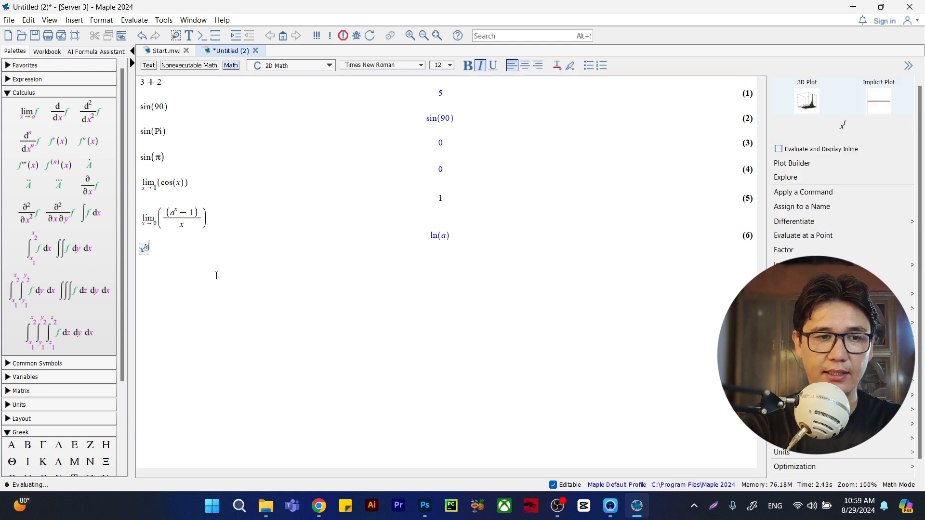
{"action": "key", "text": "BackSpace"}
{"action": "type", "text": "na "}
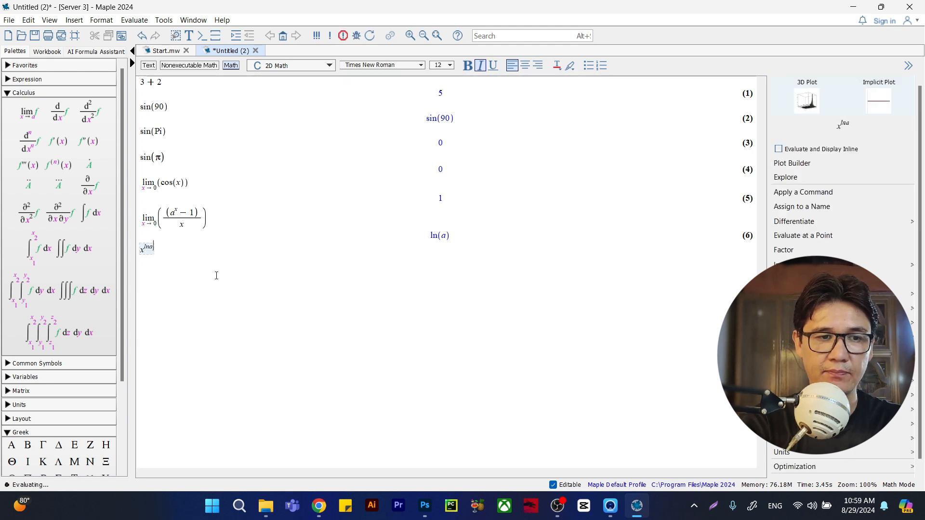
{"action": "type", "text": "+ 1"}
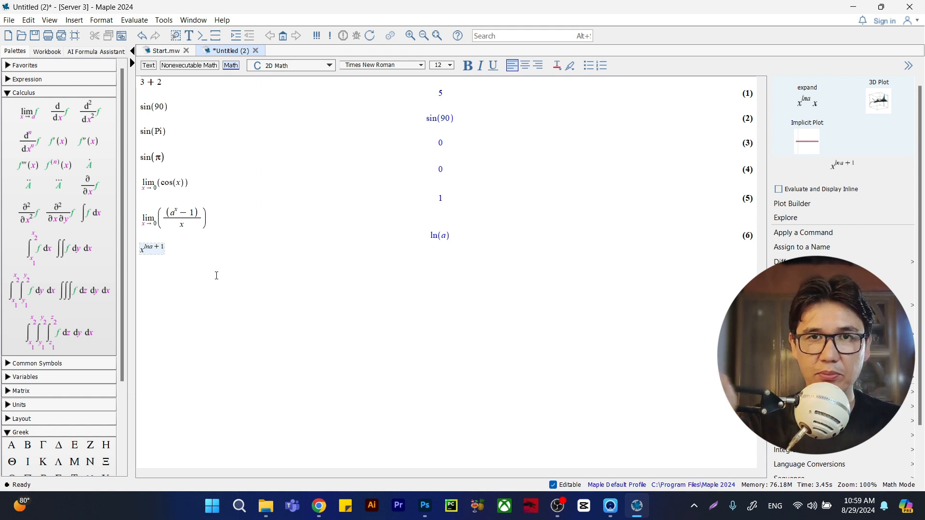
Step: Append + y e^(0+1) to the expression, outside the exponent of x
{"action": "key", "text": "Right"}
{"action": "type", "text": "+ "}
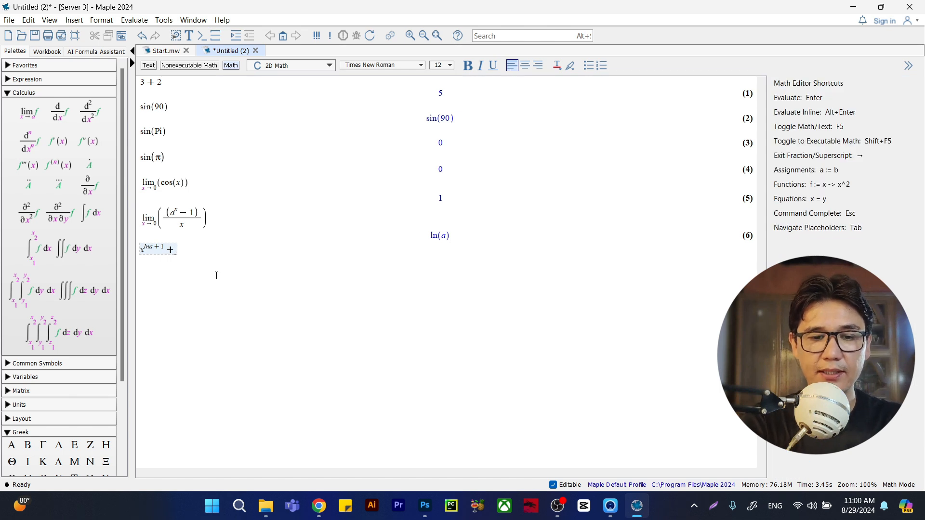
{"action": "type", "text": "y "}
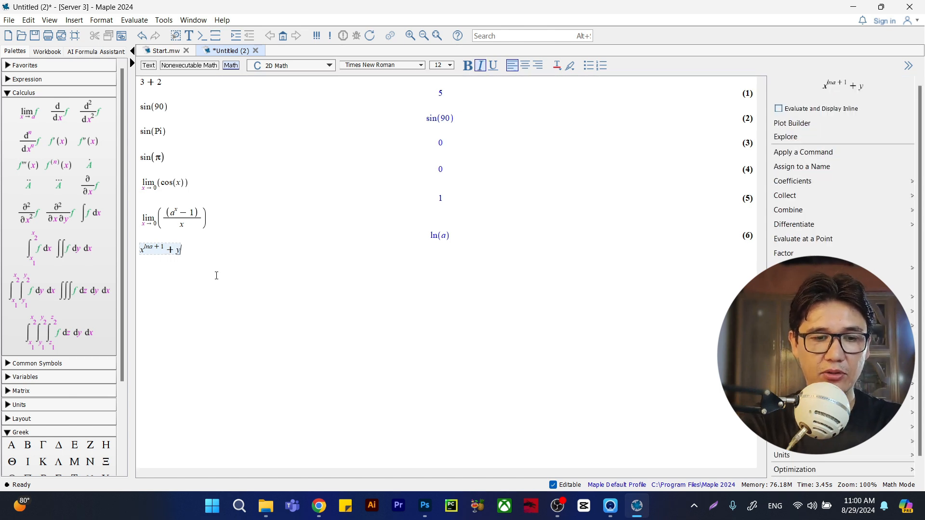
{"action": "type", "text": "e"}
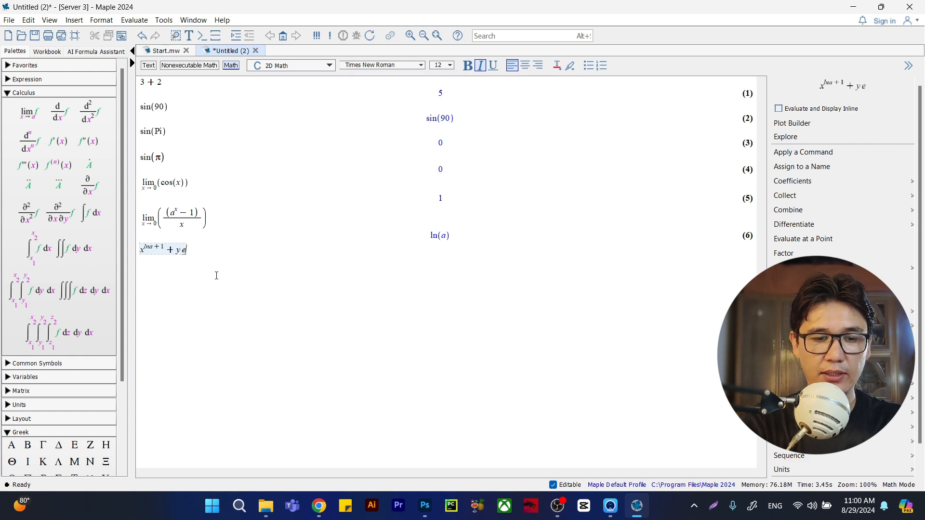
{"action": "type", "text": "^0"}
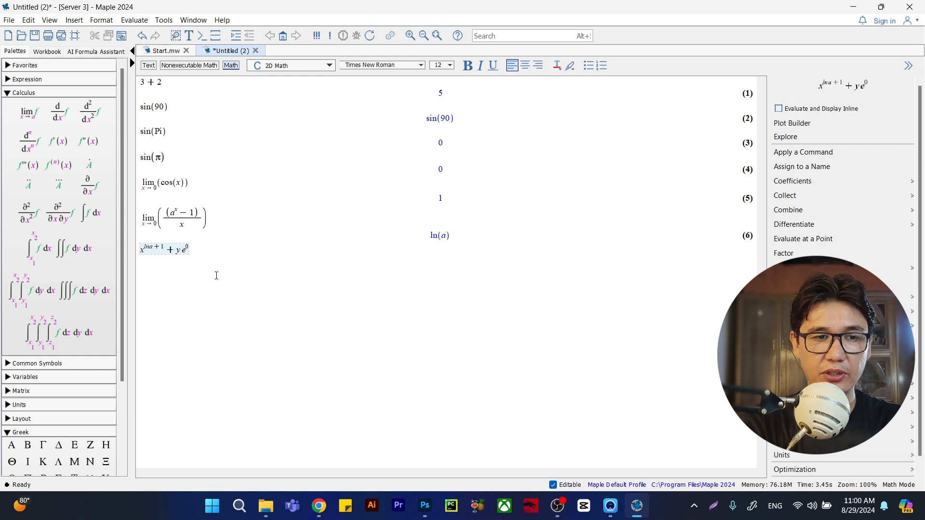
{"action": "type", "text": "+1"}
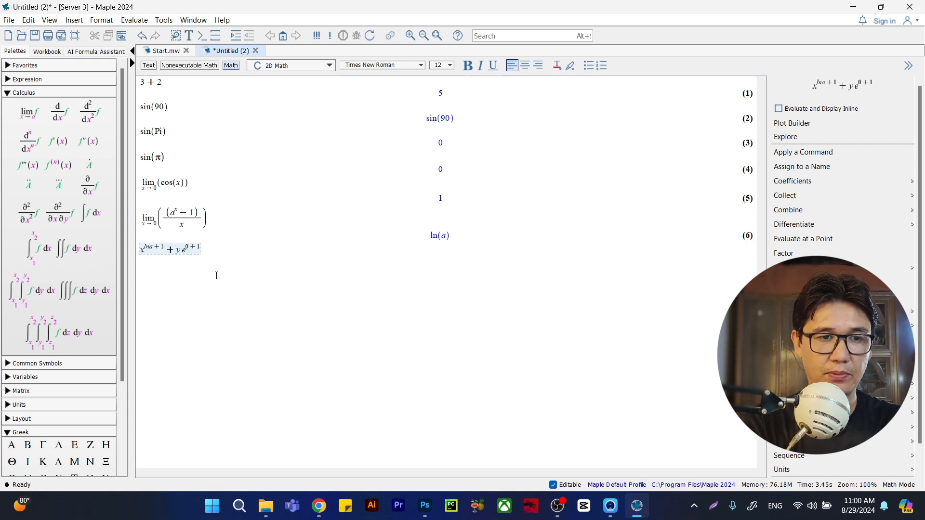
Step: Replace the exponent of e with x + Y
{"action": "key", "text": "BackSpace"}
{"action": "key", "text": "BackSpace"}
{"action": "key", "text": "BackSpace"}
{"action": "key", "text": "BackSpace"}
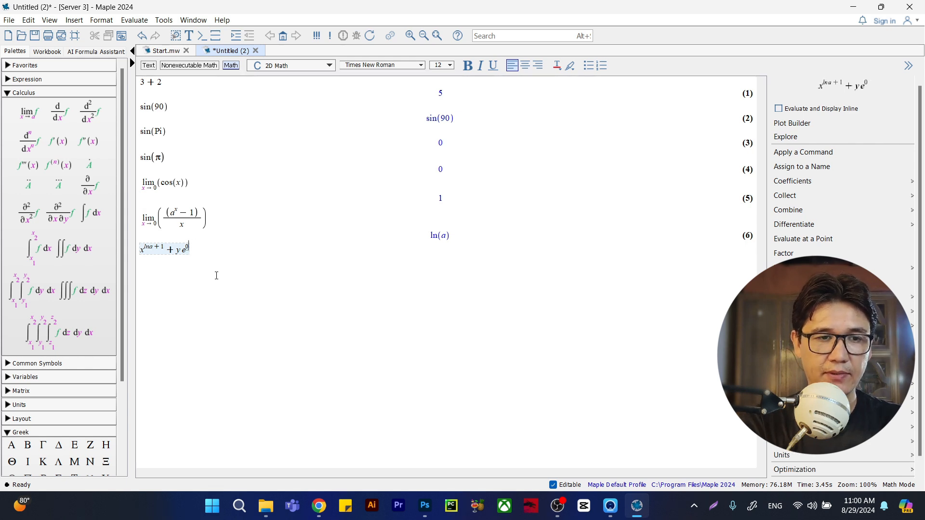
{"action": "type", "text": "^(x "}
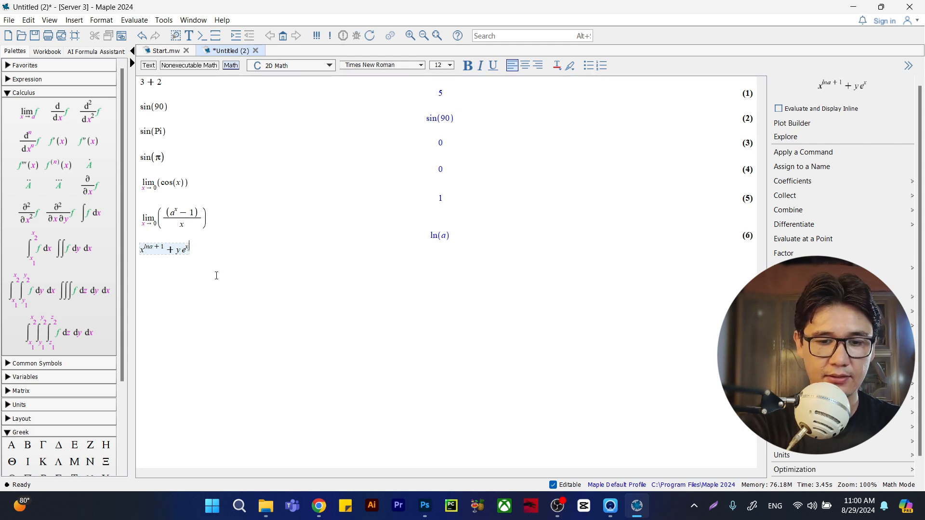
{"action": "type", "text": "+ "}
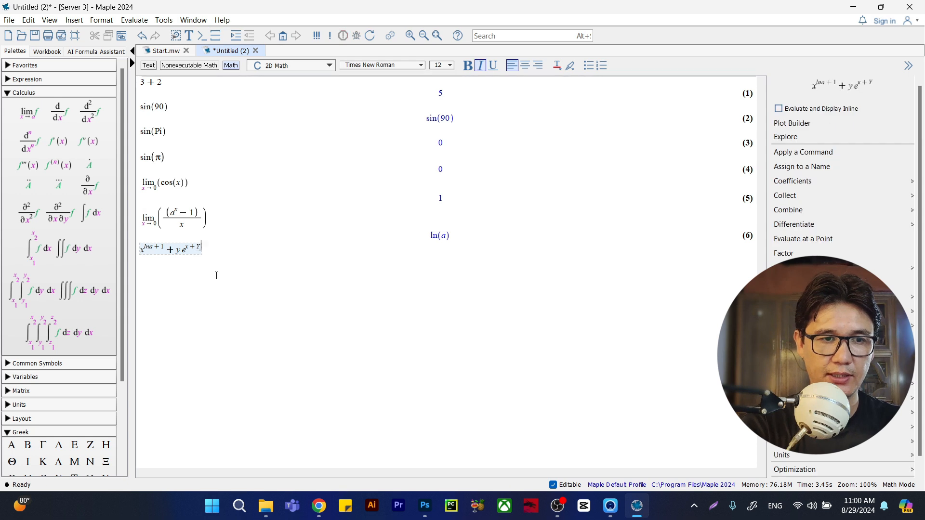
{"action": "type", "text": "Y"}
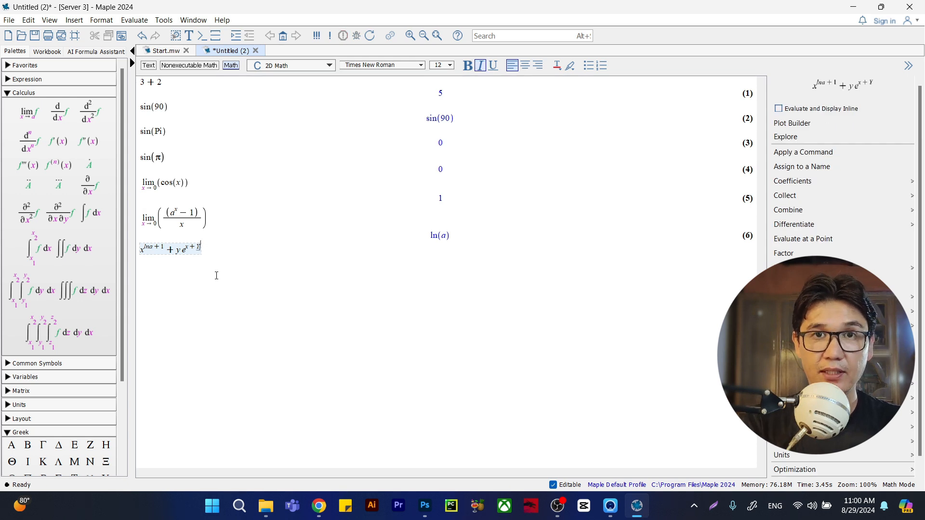
Step: Append + 2 outside the exponent of e and evaluate the whole expression
{"action": "key", "text": "Right"}
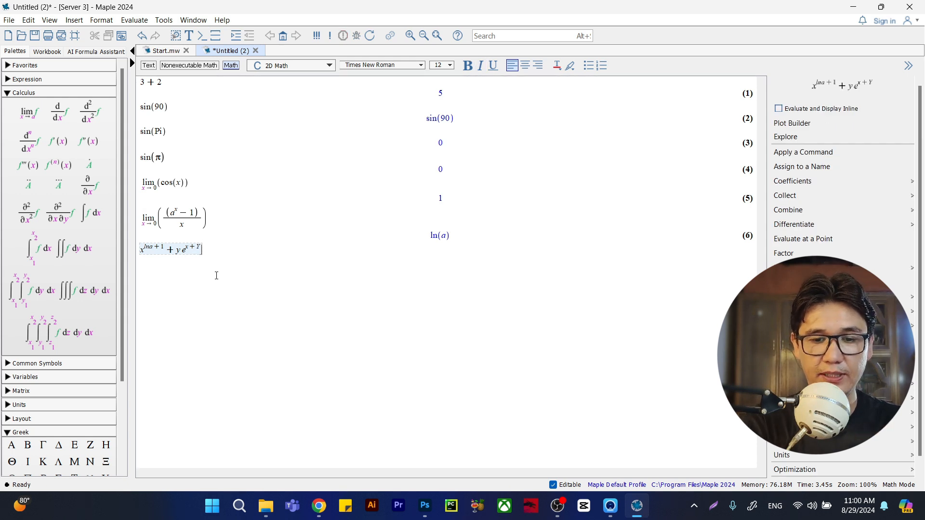
{"action": "type", "text": "+2"}
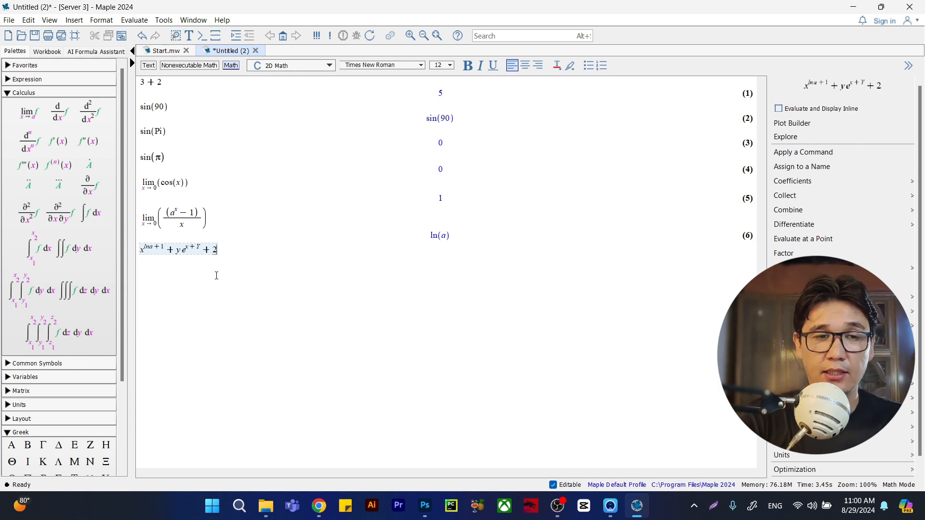
{"action": "key", "text": "Return"}
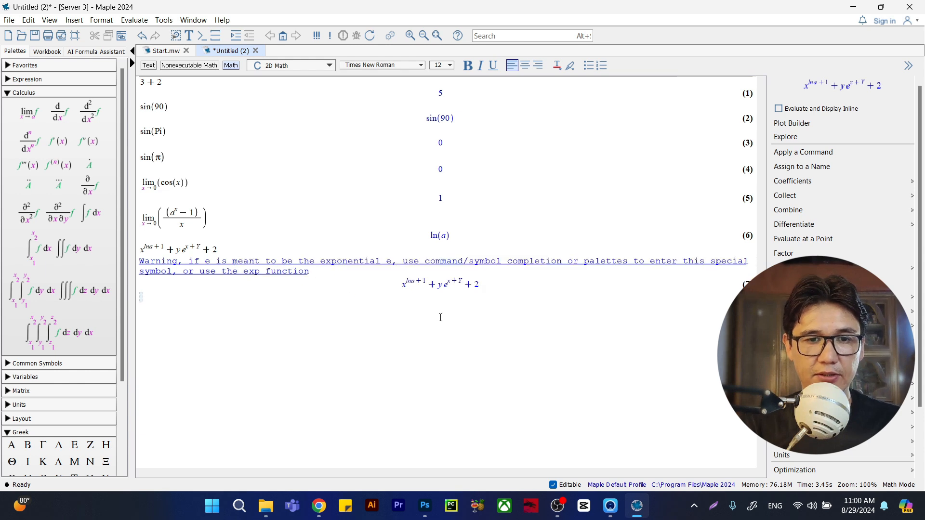
Step: Replace the whole exponential expression on the last input line with 1 + 2 and evaluate it
{"action": "left_click", "coordinate": [218, 249]}
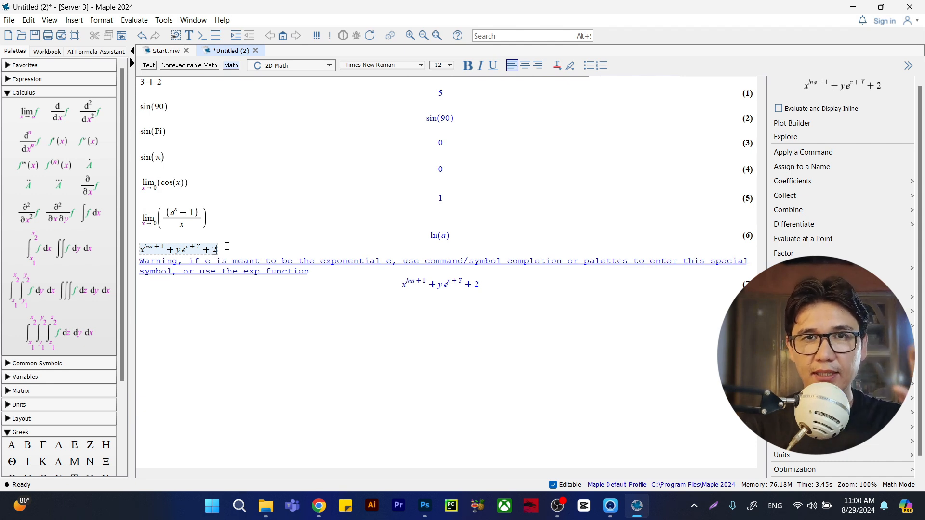
{"action": "left_click_drag", "start_coordinate": [231, 247], "coordinate": [140, 249]}
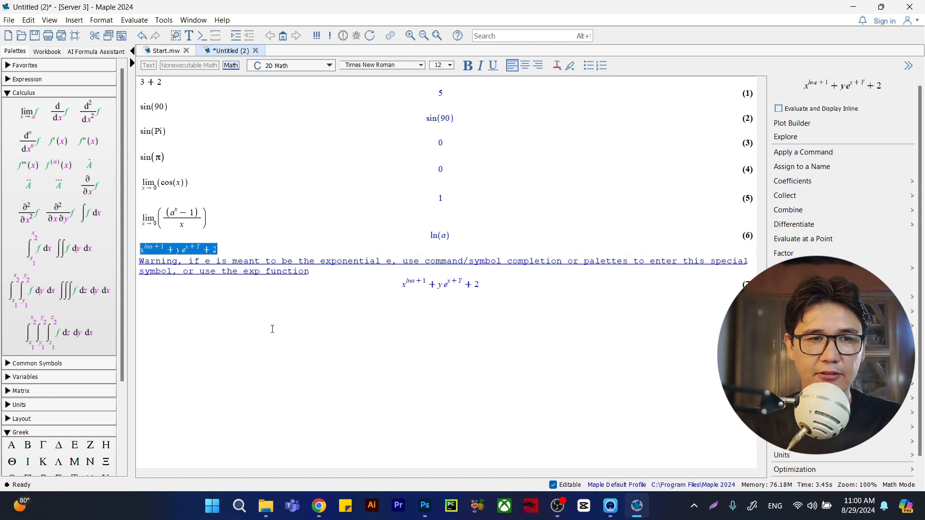
{"action": "key", "text": "Delete"}
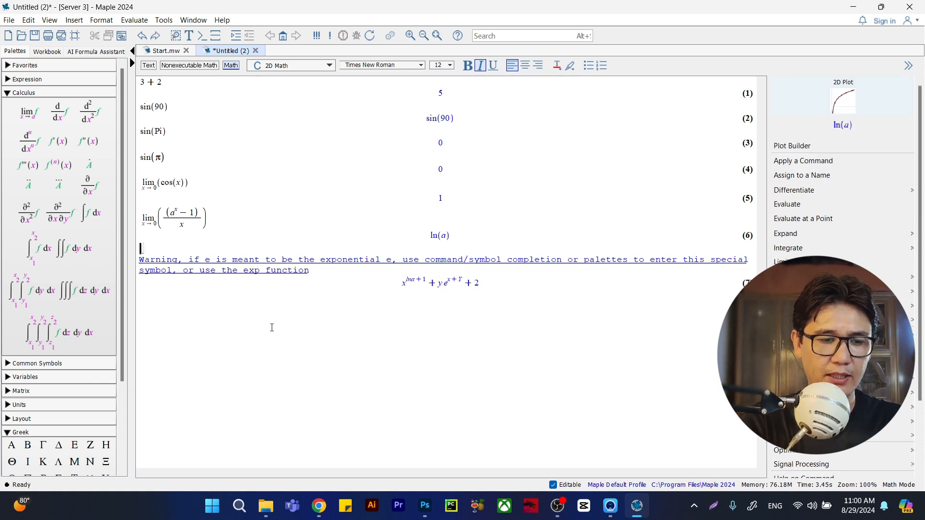
{"action": "type", "text": "1 + 2"}
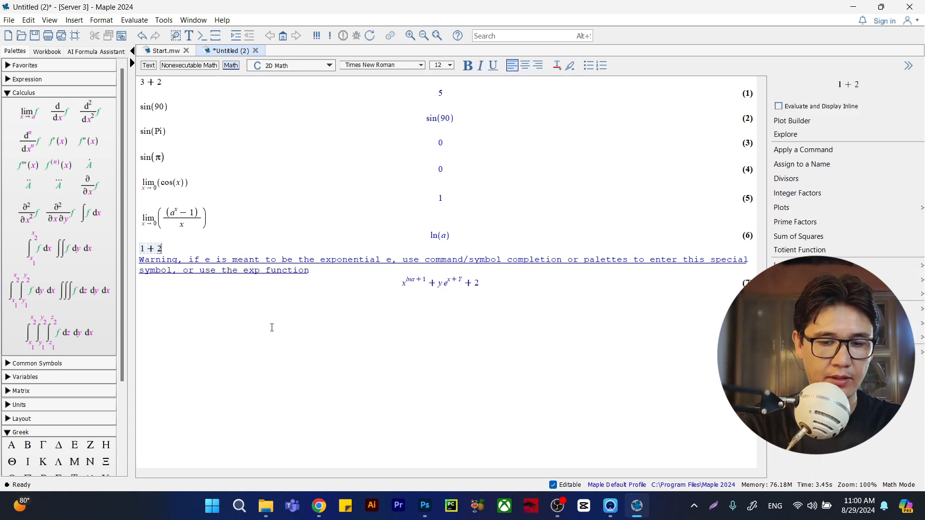
{"action": "key", "text": "Return"}
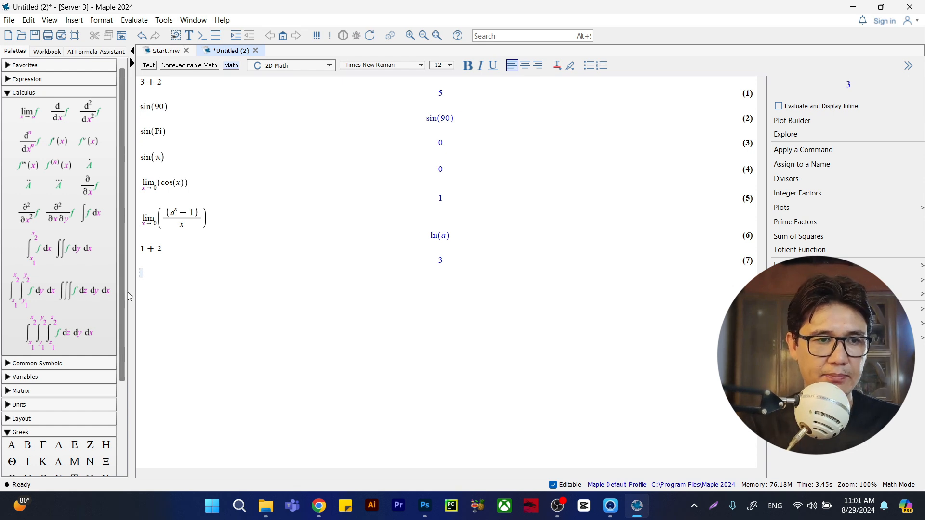
Step: Insert a d/dx derivative template below, set its function to x^2 and evaluate it
{"action": "left_click", "coordinate": [58, 112]}
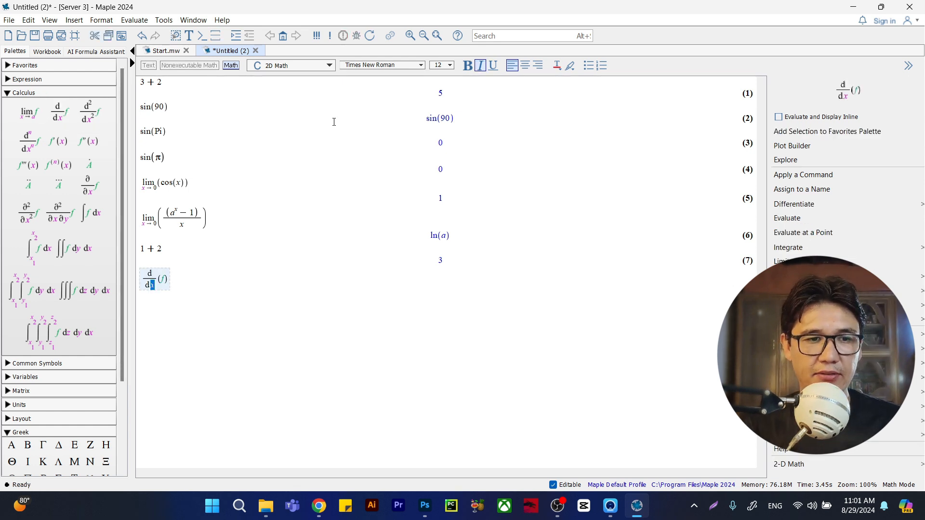
{"action": "left_click", "coordinate": [165, 284]}
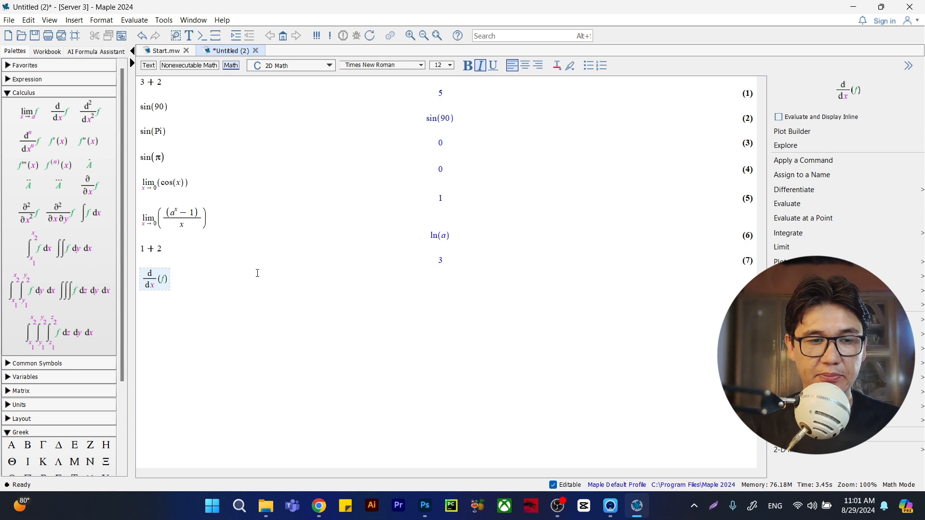
{"action": "key", "text": "BackSpace"}
{"action": "type", "text": "x"}
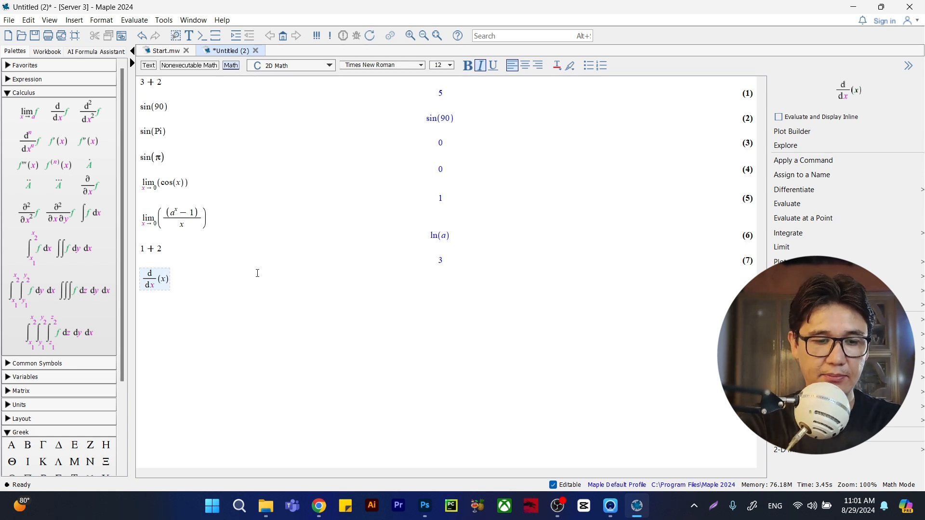
{"action": "type", "text": "^2"}
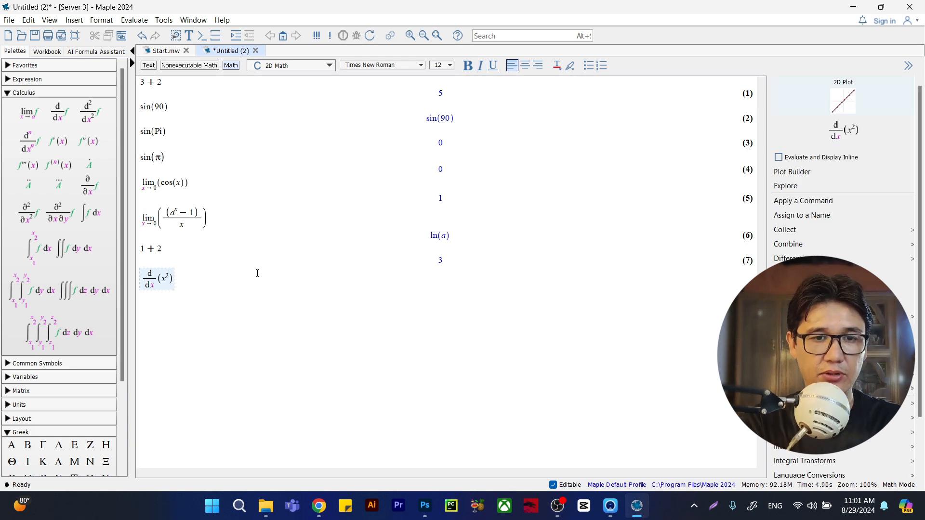
{"action": "key", "text": "Return"}
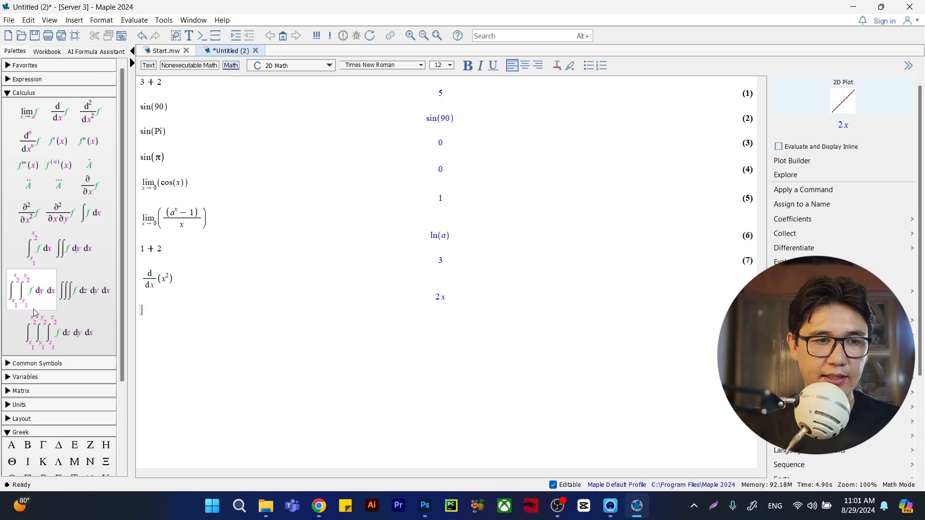
Step: Insert an indefinite integral with 2x as the integrand and dx as the differential, and evaluate it
{"action": "left_click", "coordinate": [91, 213]}
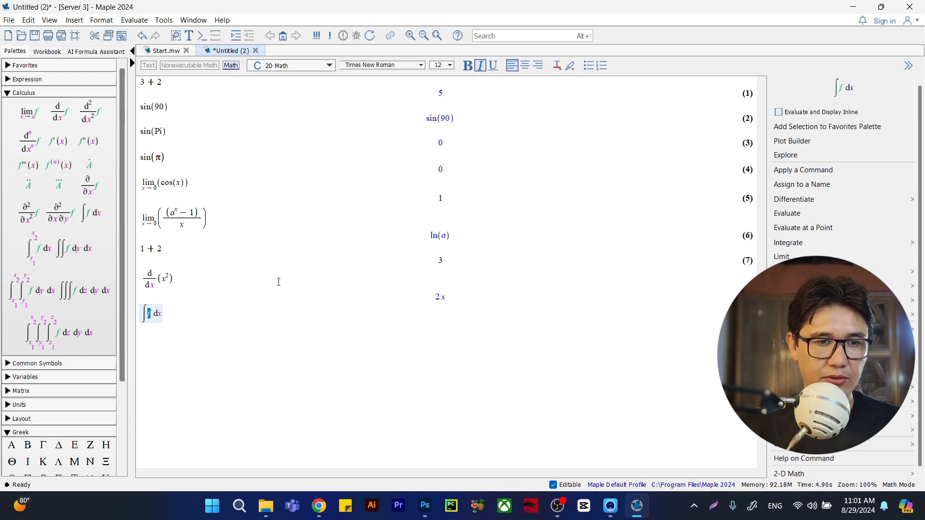
{"action": "type", "text": "2"}
{"action": "key", "text": "Return"}
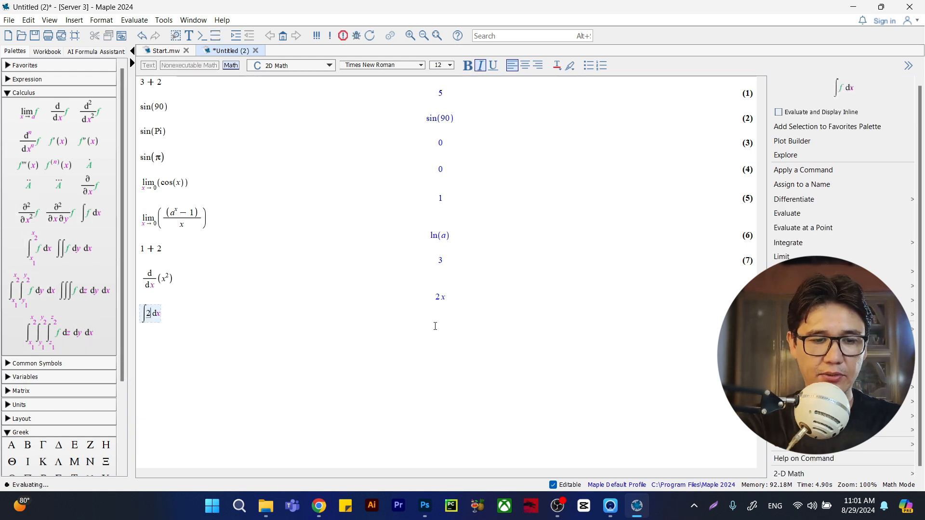
{"action": "type", "text": "x"}
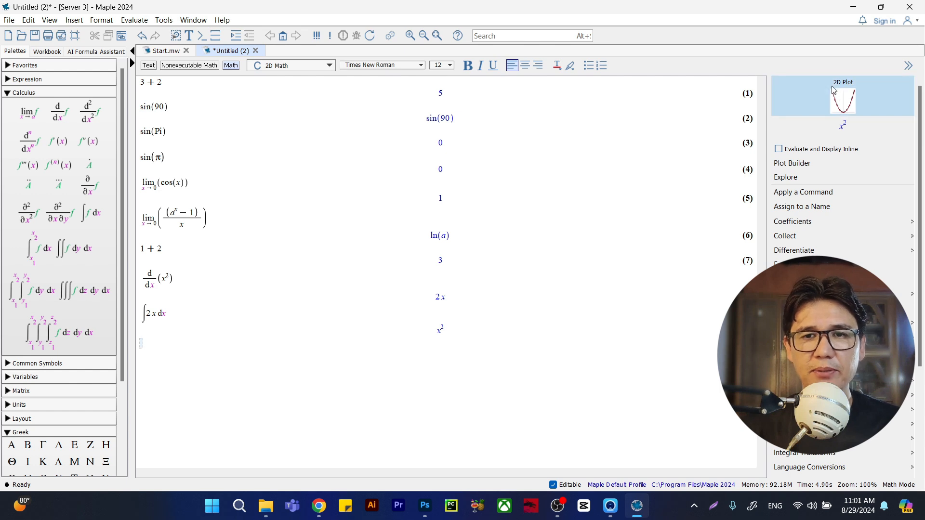
Step: Create a 2D plot from the integral of 2x and deselect the finished plot
{"action": "left_click", "coordinate": [268, 319]}
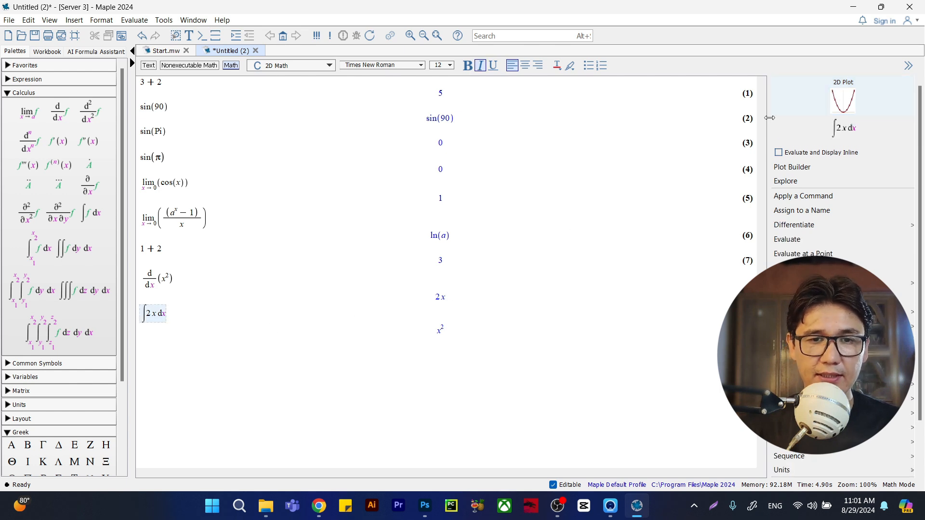
{"action": "left_click", "coordinate": [850, 106]}
{"action": "left_click", "coordinate": [529, 252]}
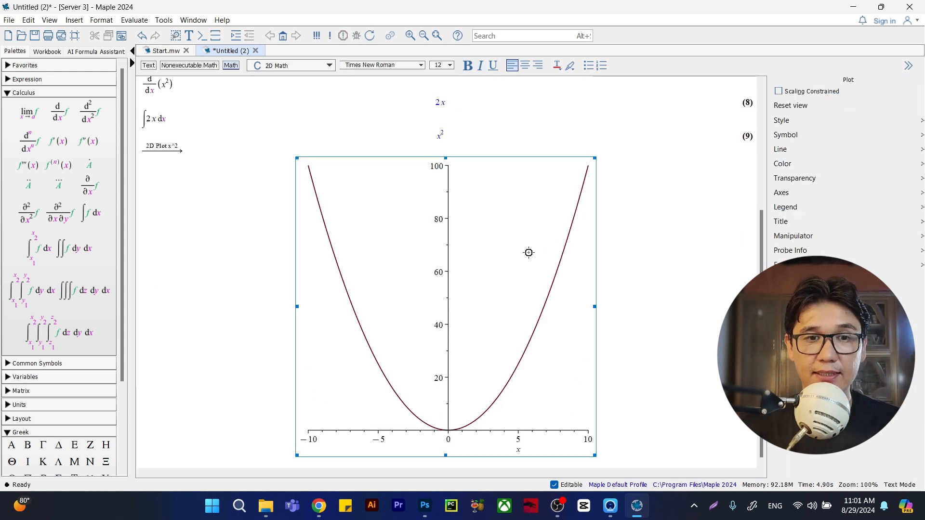
{"action": "left_click", "coordinate": [636, 215]}
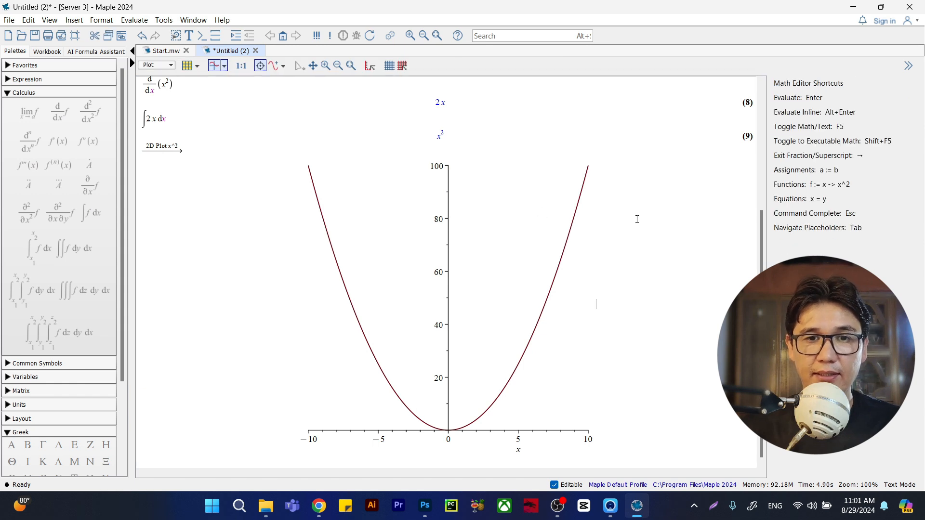
{"action": "left_click", "coordinate": [493, 264]}
{"action": "scroll", "coordinate": [538, 221], "scroll_direction": "up", "scroll_amount": 3}
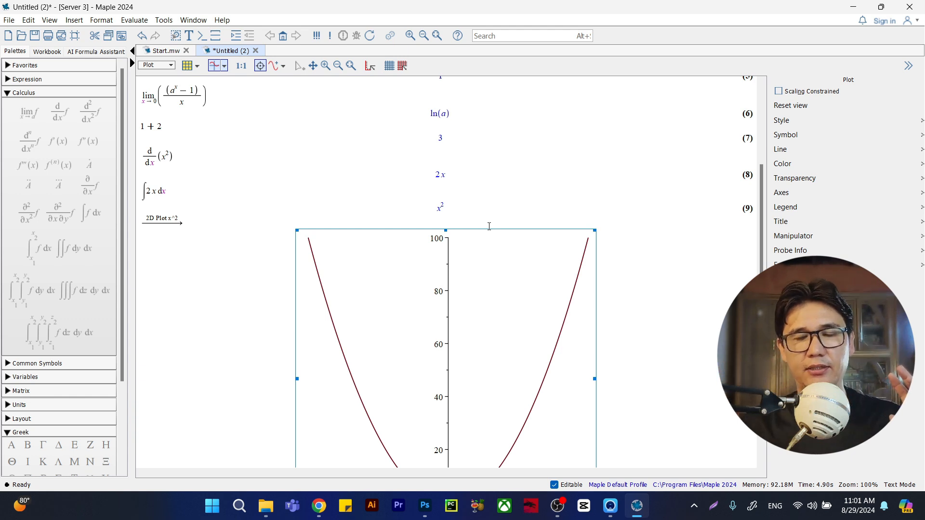
{"action": "scroll", "coordinate": [489, 226], "scroll_direction": "down", "scroll_amount": 3}
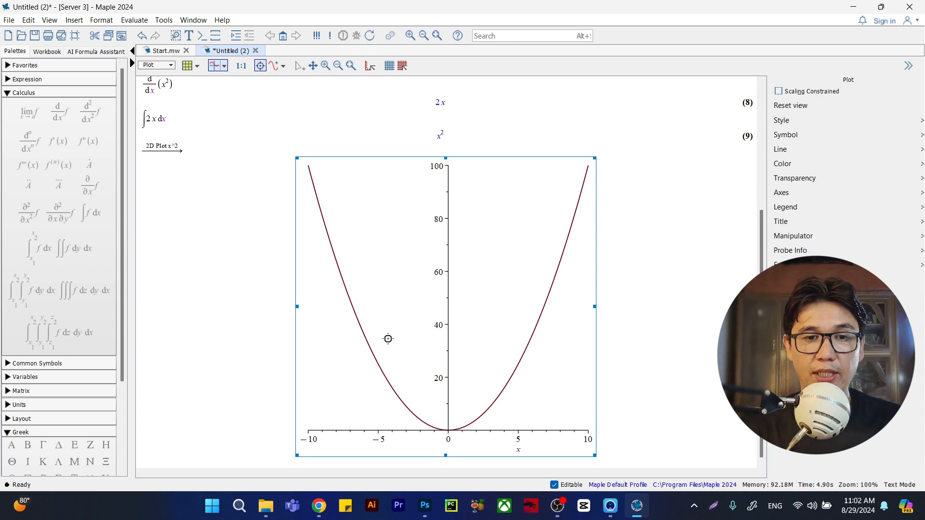
{"action": "left_click", "coordinate": [659, 405]}
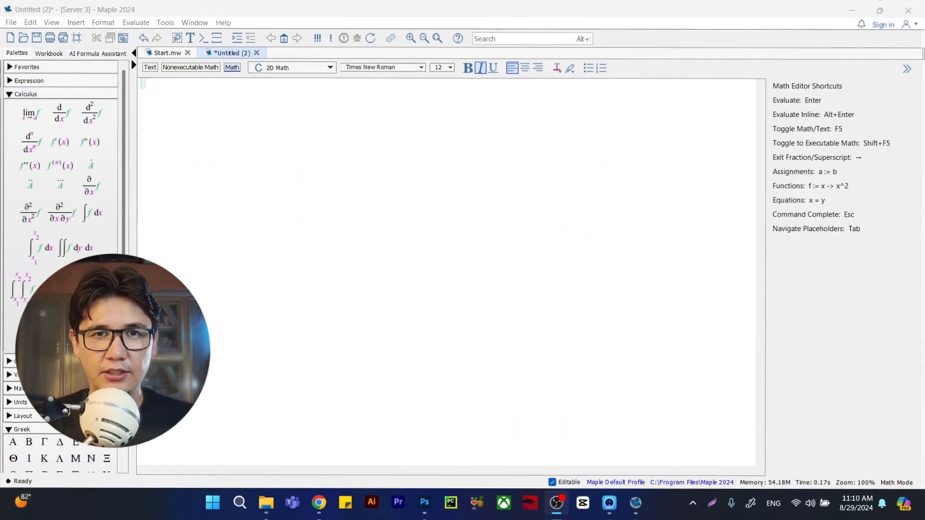
Step: Enter the circle equation x^2 + y^2 = 1 as 2D math in the empty worksheet
{"action": "key", "text": "F5"}
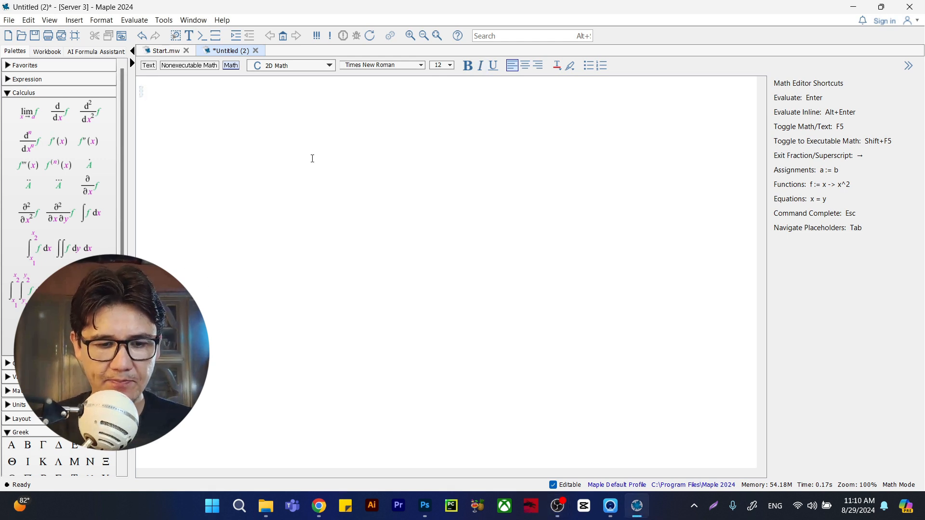
{"action": "type", "text": "x"}
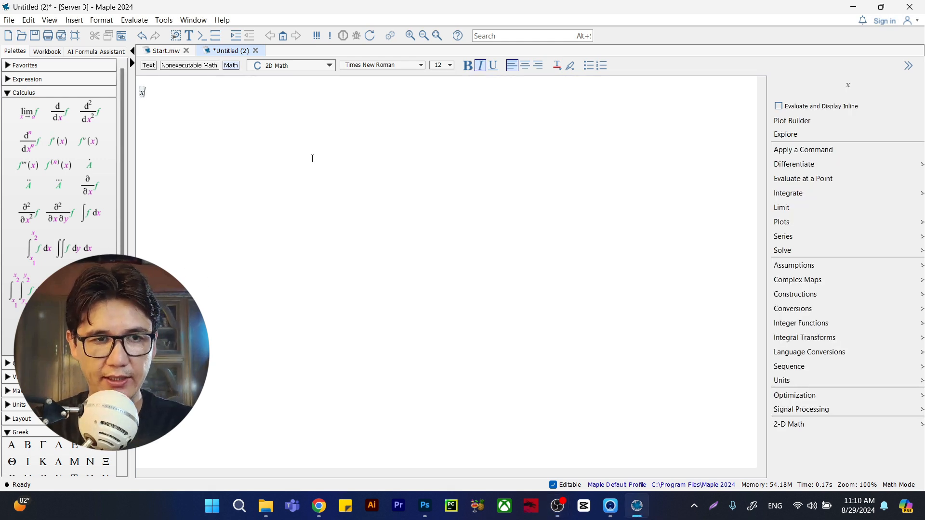
{"action": "type", "text": "^2"}
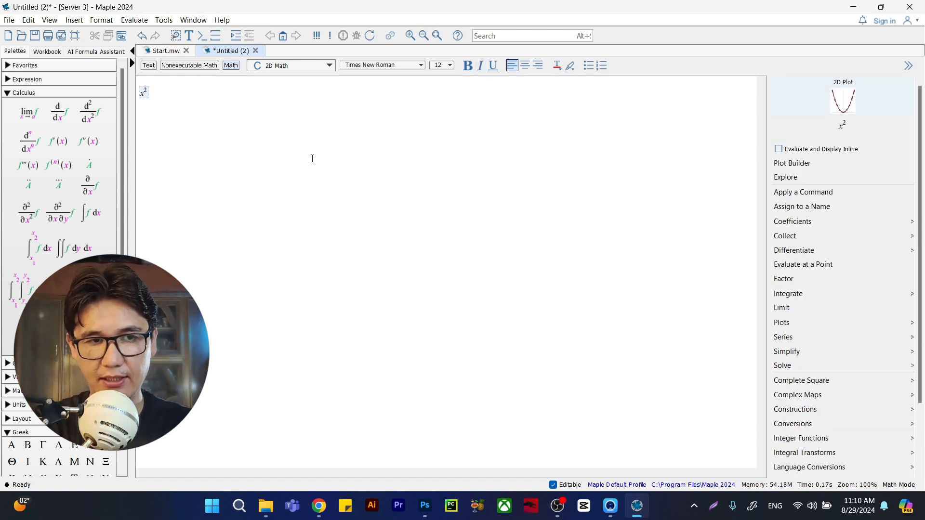
{"action": "key", "text": "Right"}
{"action": "type", "text": "+"}
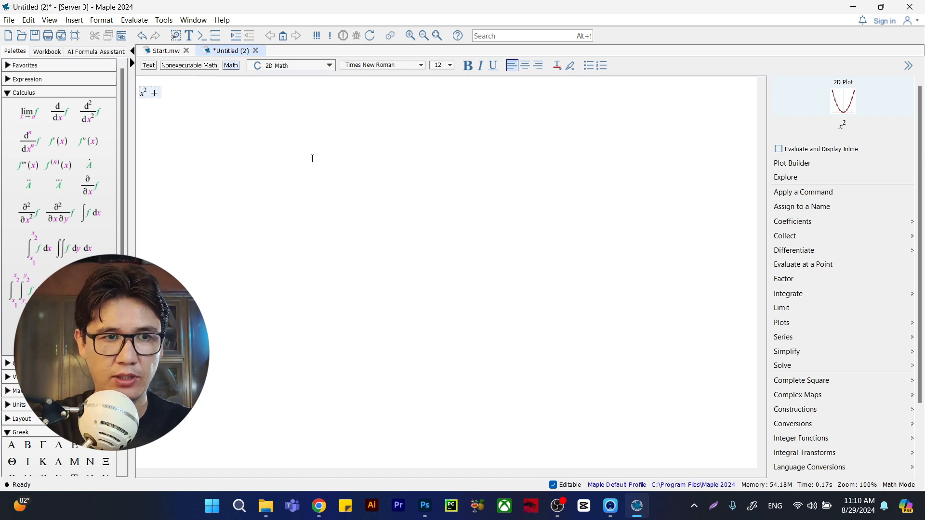
{"action": "type", "text": "y"}
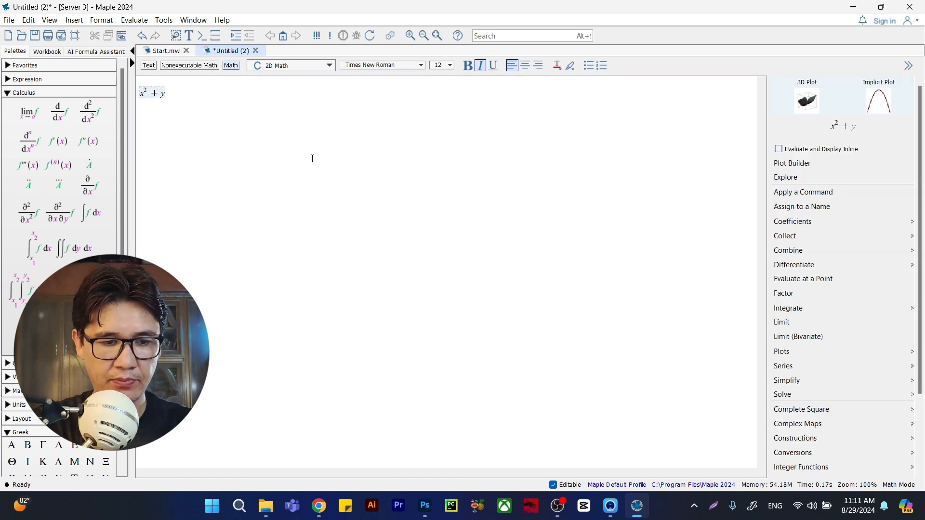
{"action": "type", "text": "^2"}
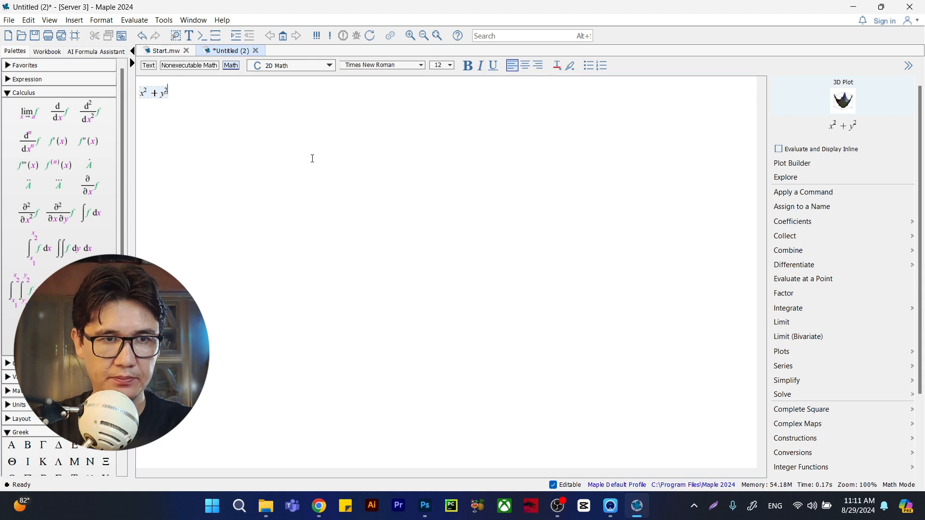
{"action": "key", "text": "Right"}
{"action": "type", "text": "=1"}
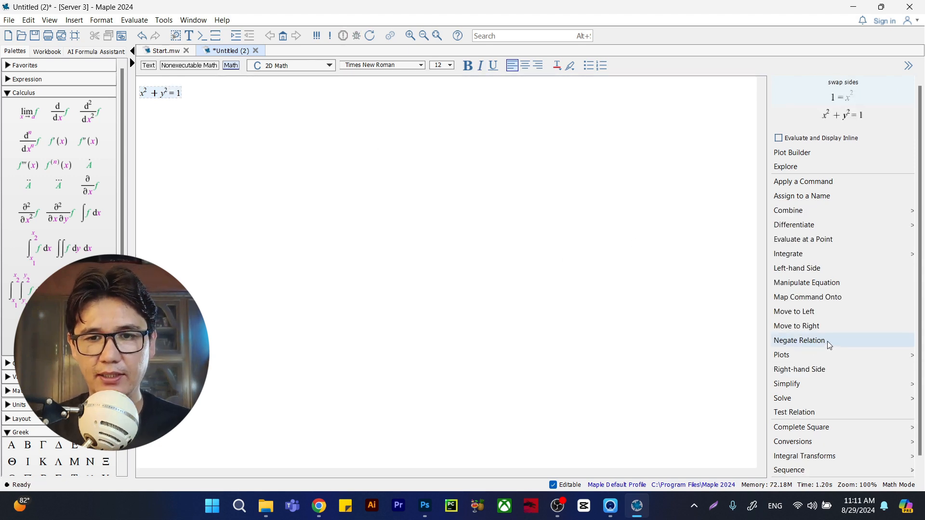
Step: Create a 2-D implicit plot of the circle equation using the x, y variable order and select the plot
{"action": "mouse_move", "coordinate": [805, 355]}
{"action": "mouse_move", "coordinate": [806, 371]}
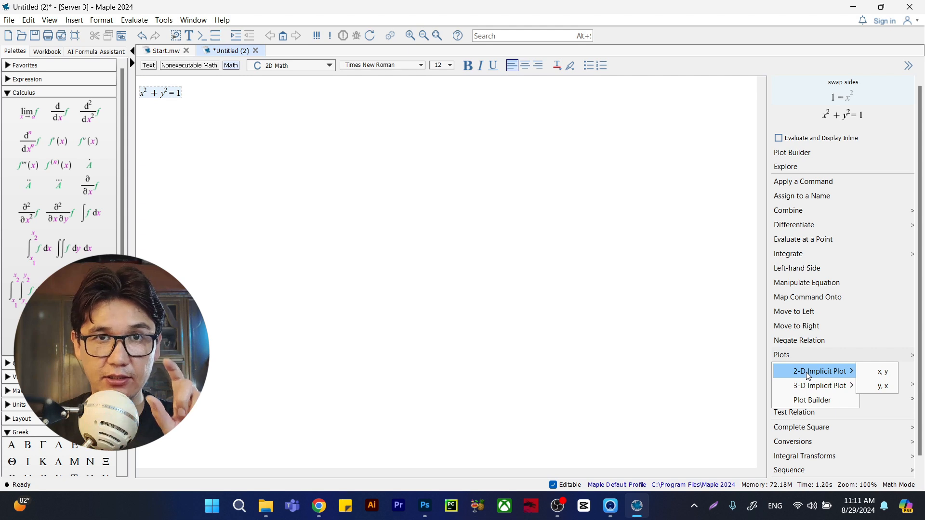
{"action": "left_click", "coordinate": [872, 371]}
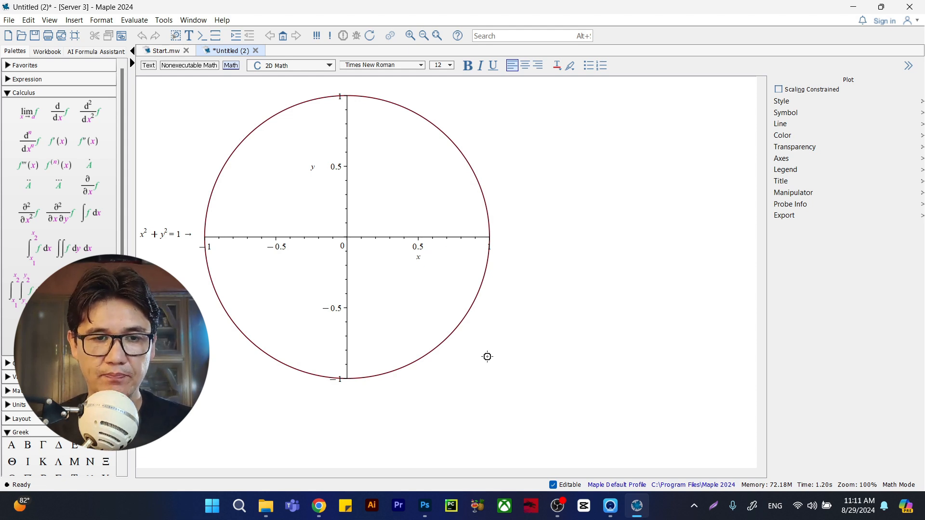
{"action": "left_click", "coordinate": [487, 356]}
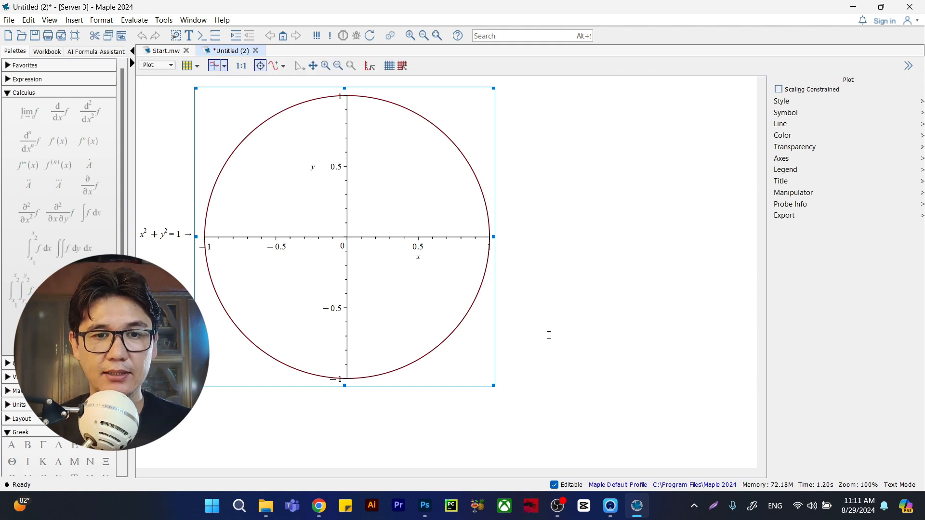
Step: Delete the entire worksheet content, including the circle equation and its plot
{"action": "left_click", "coordinate": [498, 403]}
{"action": "key", "text": "ctrl+a"}
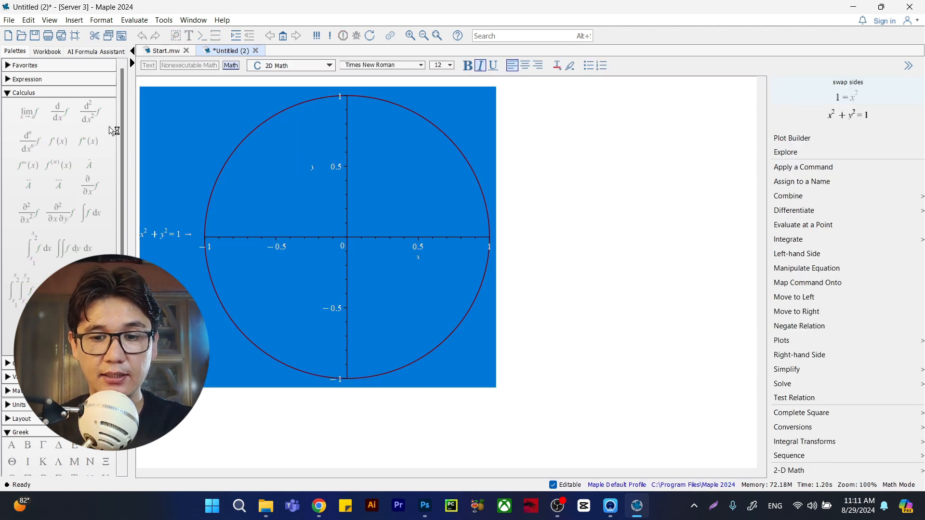
{"action": "key", "text": "Delete"}
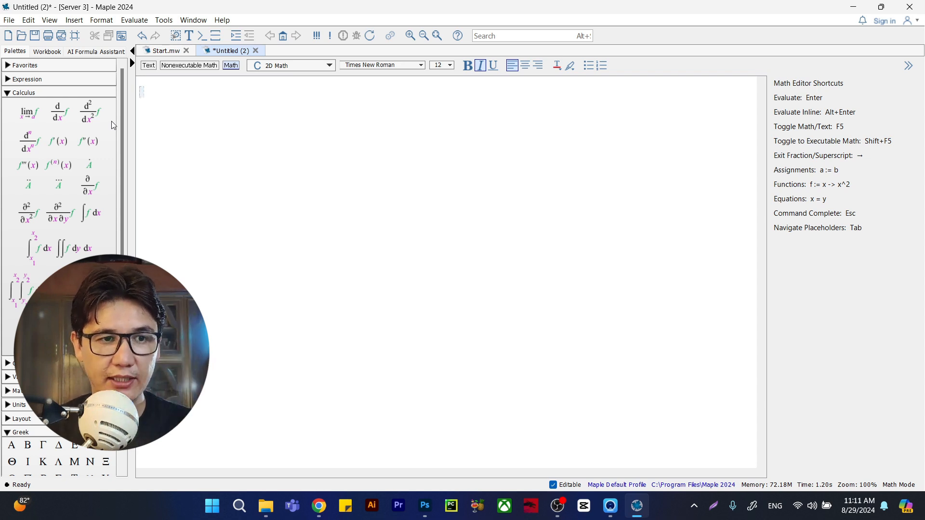
Step: Enter the expression x^2 + y^2 and create a 3D plot from it
{"action": "type", "text": "x"}
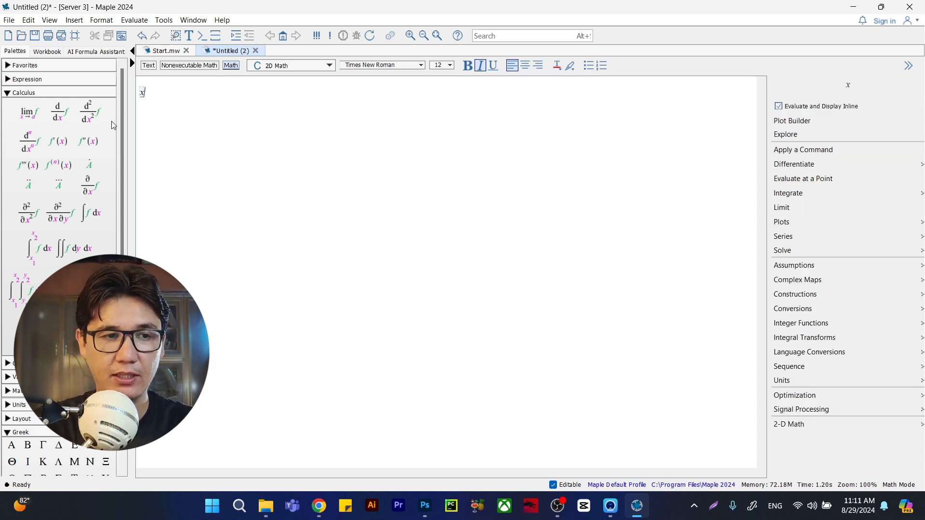
{"action": "type", "text": "^2"}
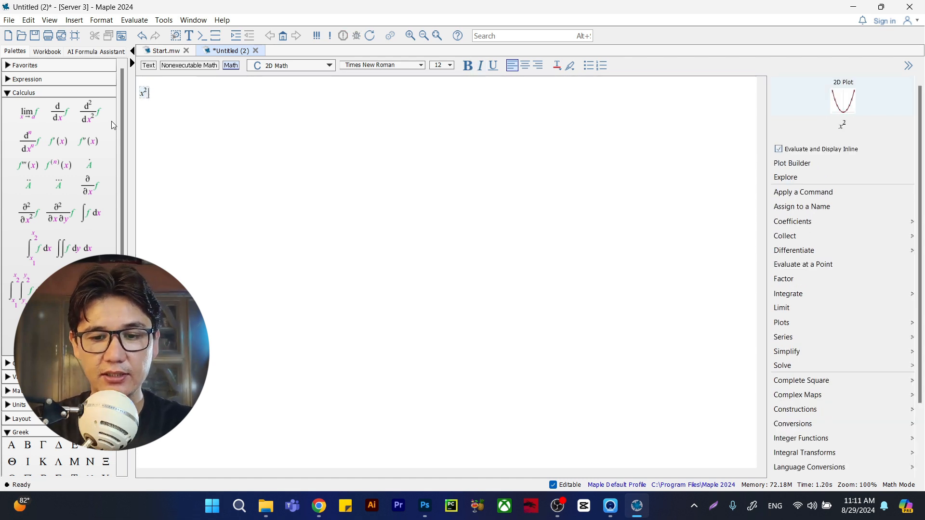
{"action": "key", "text": "Right"}
{"action": "type", "text": "+y"}
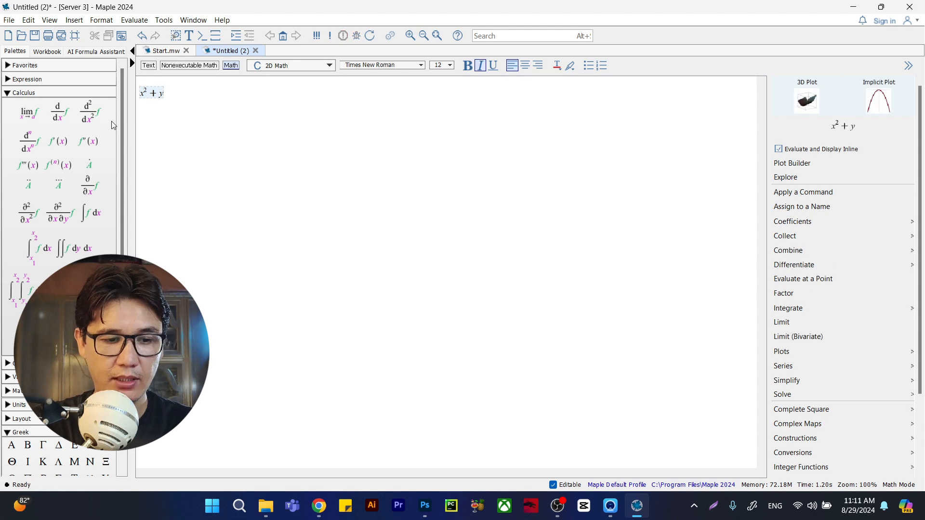
{"action": "type", "text": "^2"}
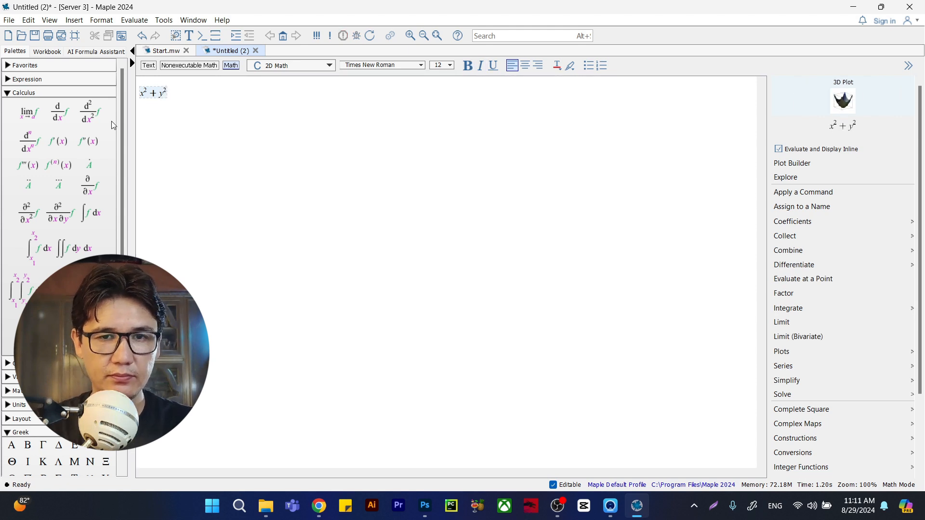
{"action": "left_click", "coordinate": [852, 102]}
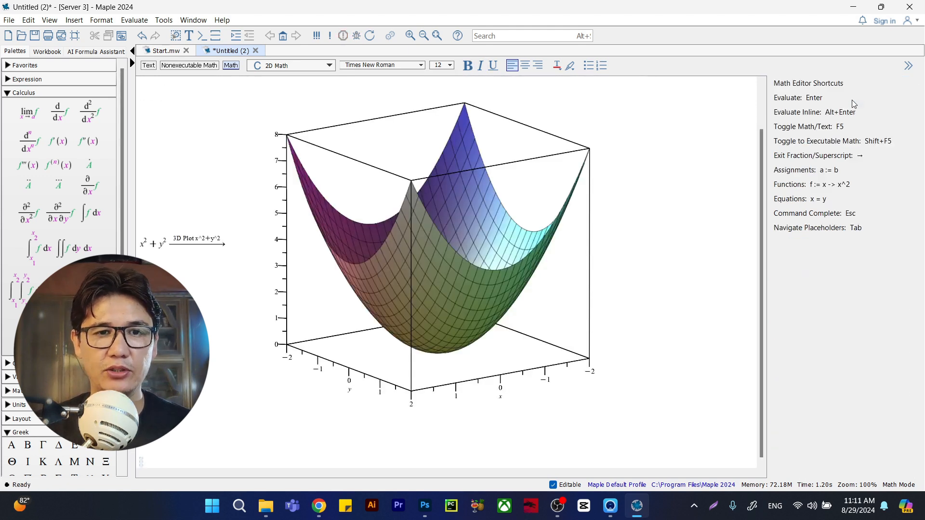
Step: Rotate the 3D surface plot to a side view and back to an orientation of about θ 61, φ 74, ψ -2
{"action": "left_click", "coordinate": [462, 239]}
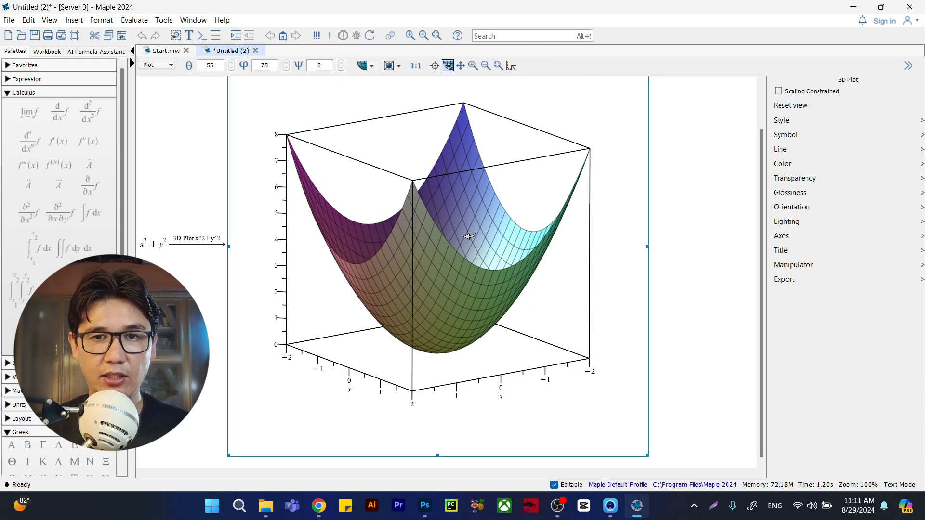
{"action": "left_click_drag", "start_coordinate": [457, 242], "coordinate": [377, 207]}
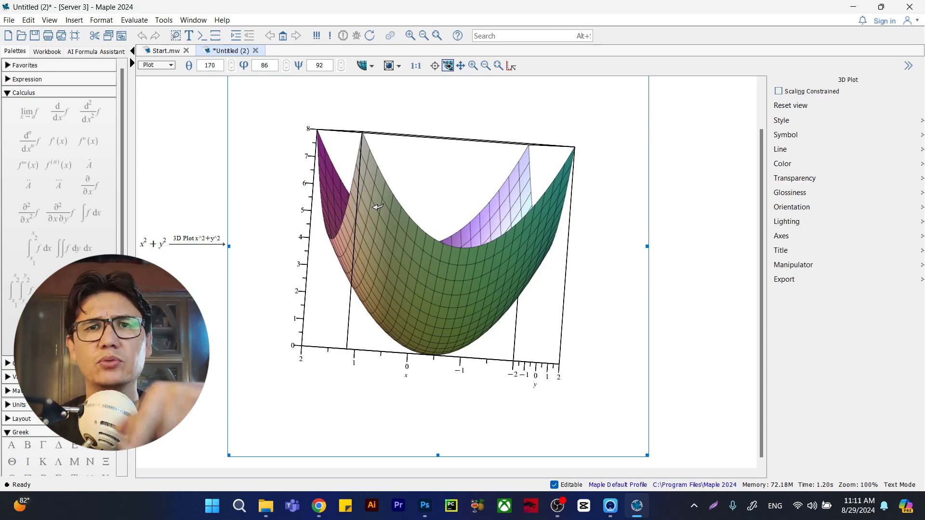
{"action": "left_click_drag", "start_coordinate": [390, 205], "coordinate": [564, 226]}
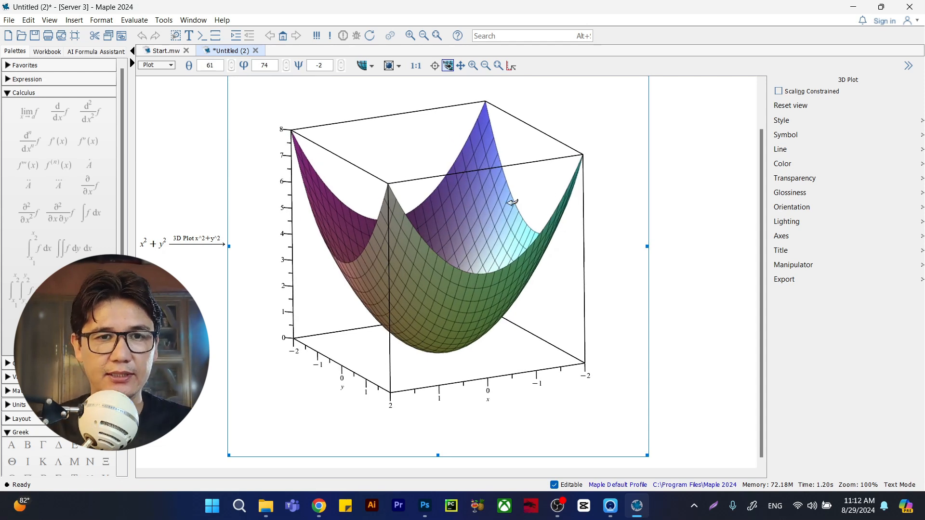